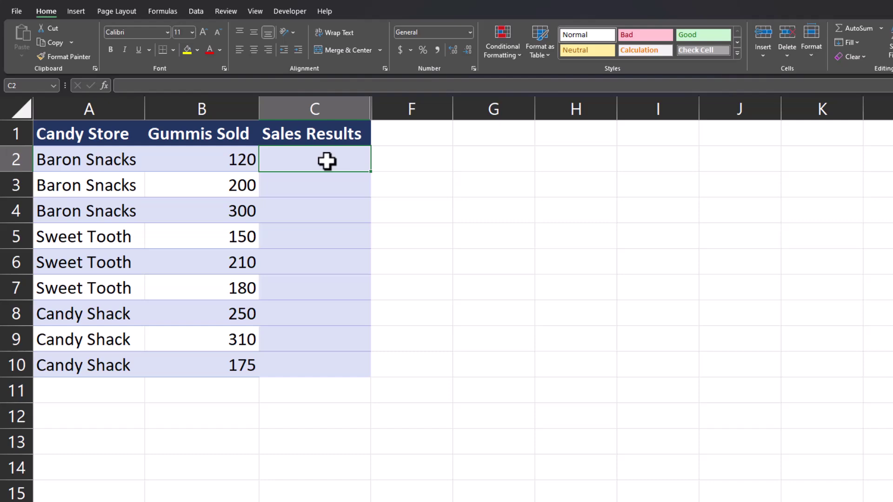
Enter an IF formula in C2 that returns "Good" when B2 is >=200 and "Poor" otherwise.
double_click(327, 161)
text(=if)
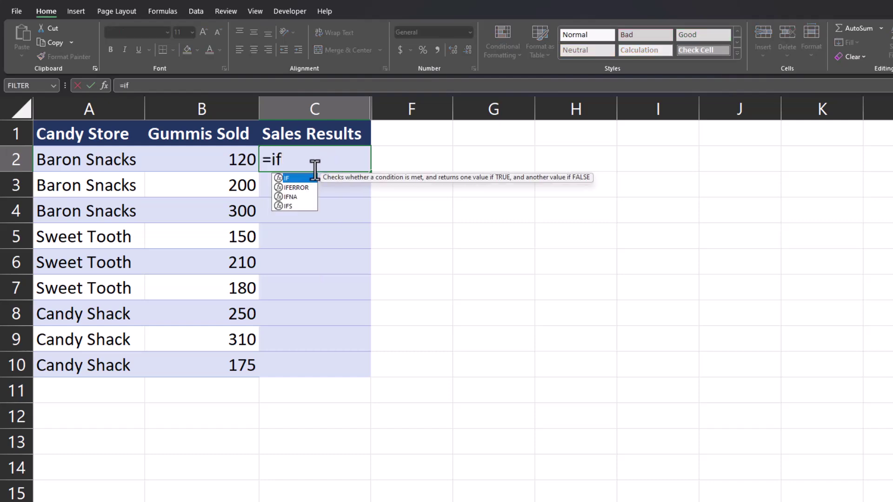
double_click(300, 178)
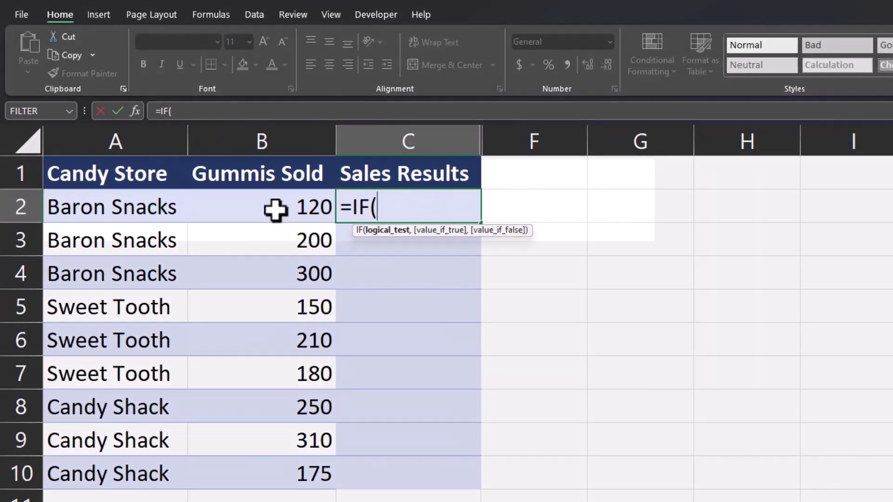
click(274, 209)
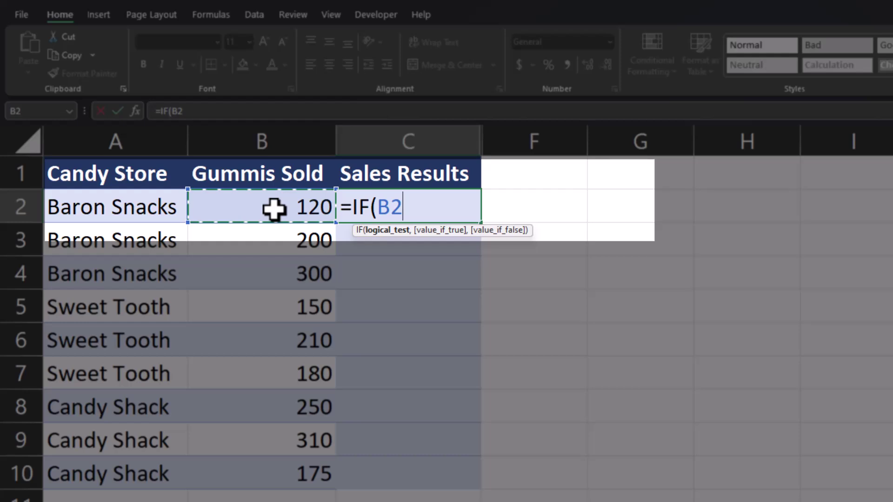
text(>=)
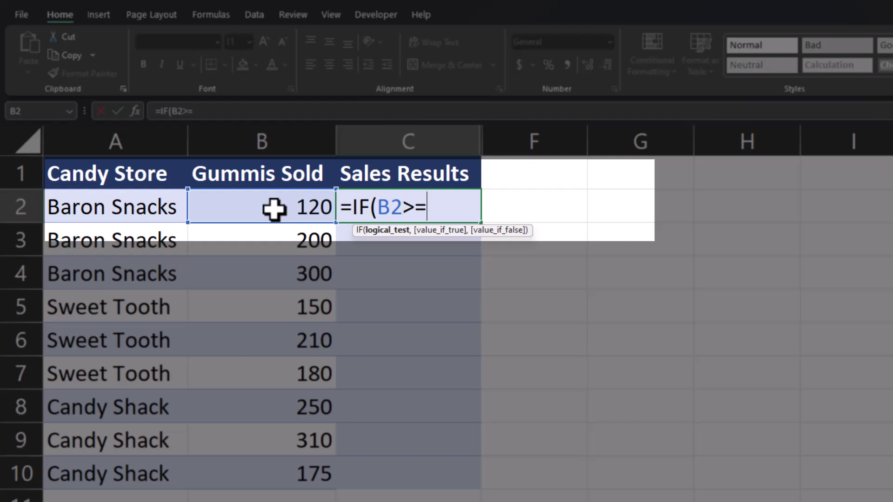
text(200)
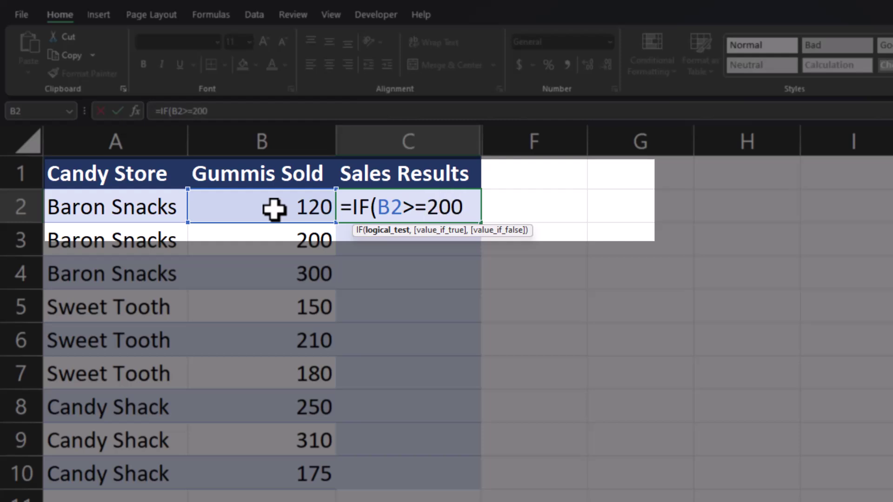
text(,)
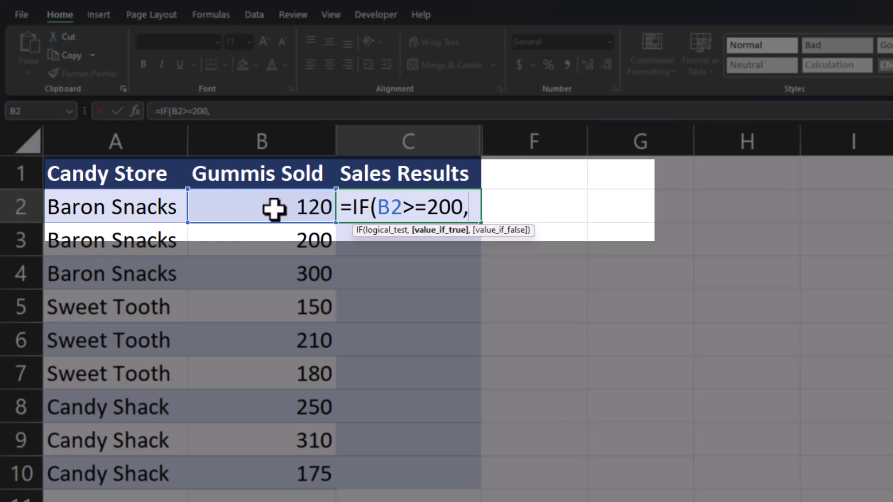
text("Good")
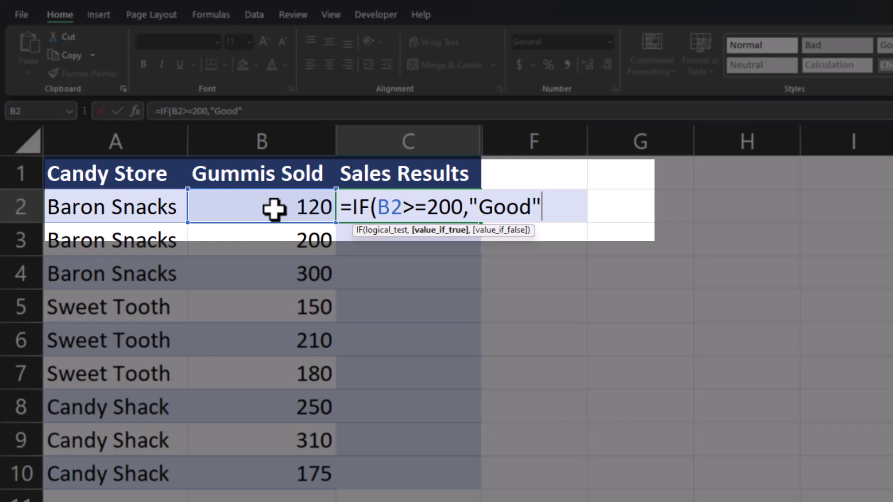
text(,)
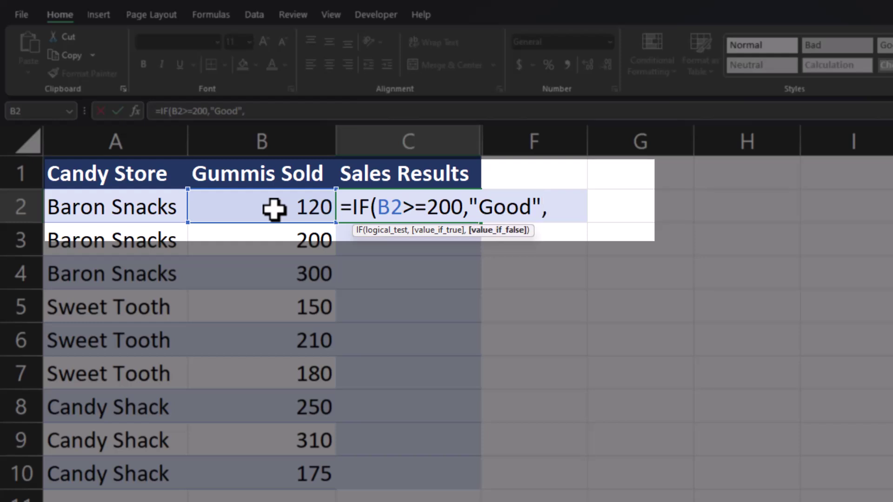
text("Poor)
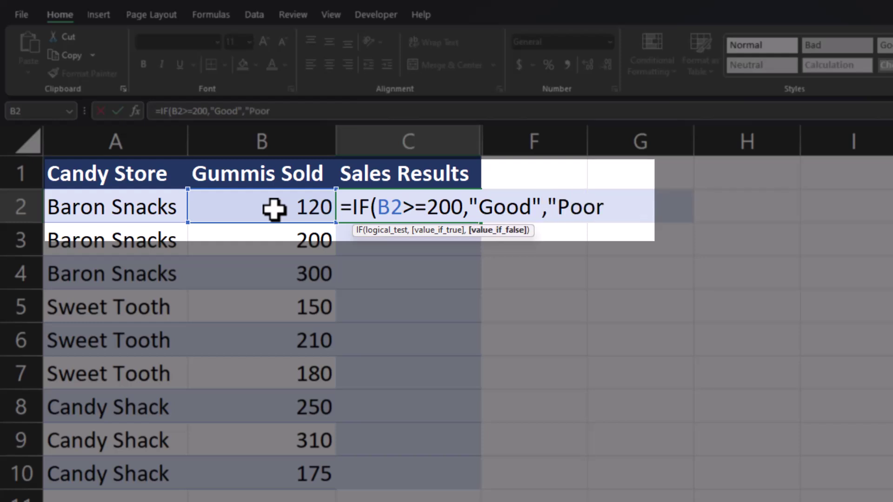
text("))
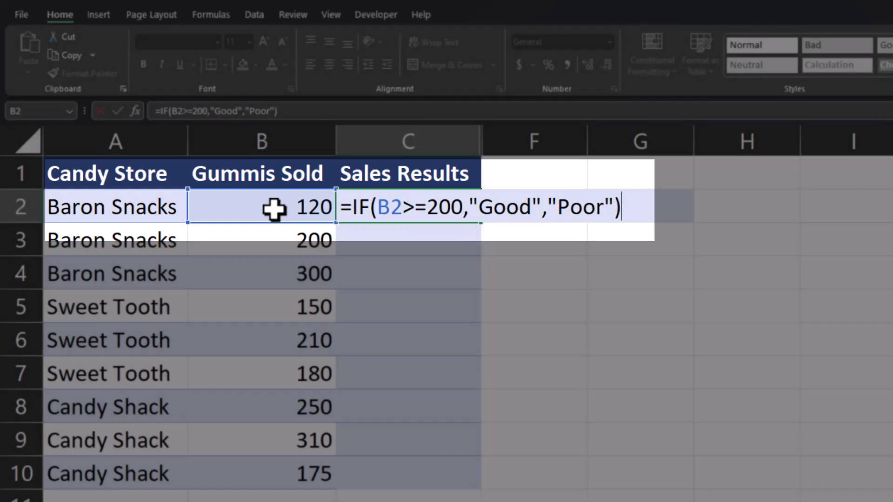
key(Return)
Fill the C2 formula down the Sales Results column through row 10.
click(348, 208)
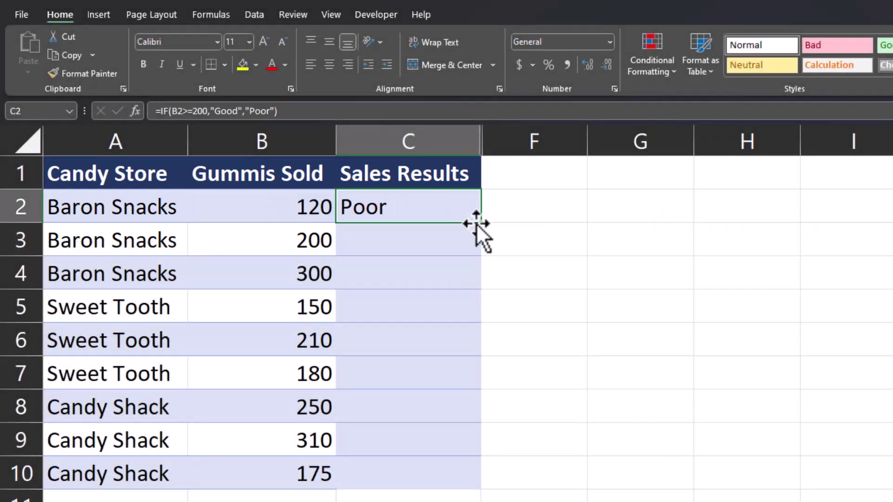
double_click(480, 222)
click(505, 213)
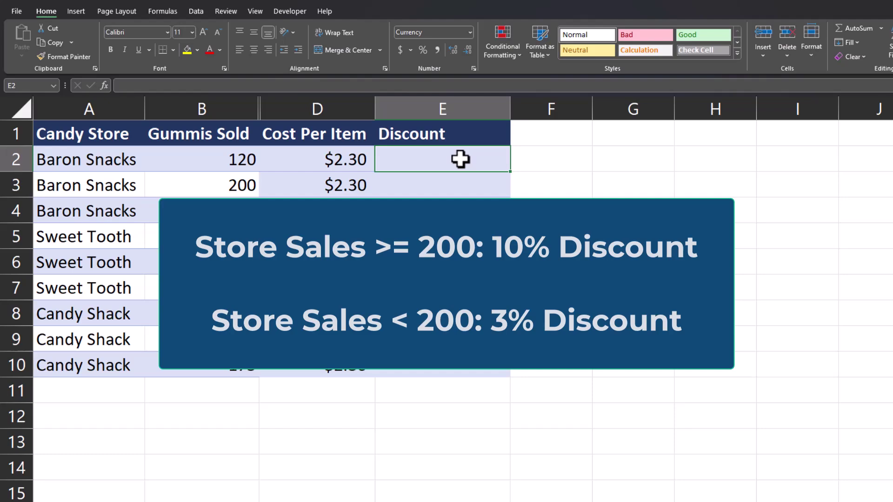
Enter an IF formula in E2 that returns D2*10% when B2 is >=200 and D2*3% otherwise.
text(=if)
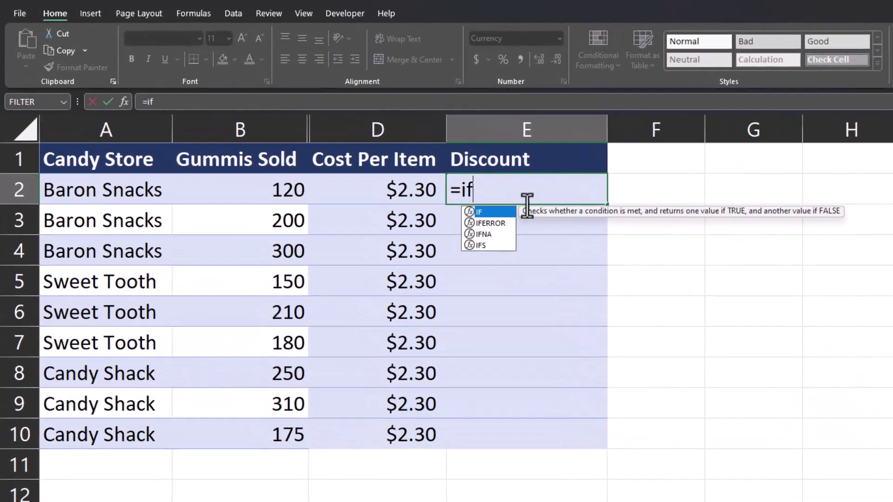
double_click(505, 212)
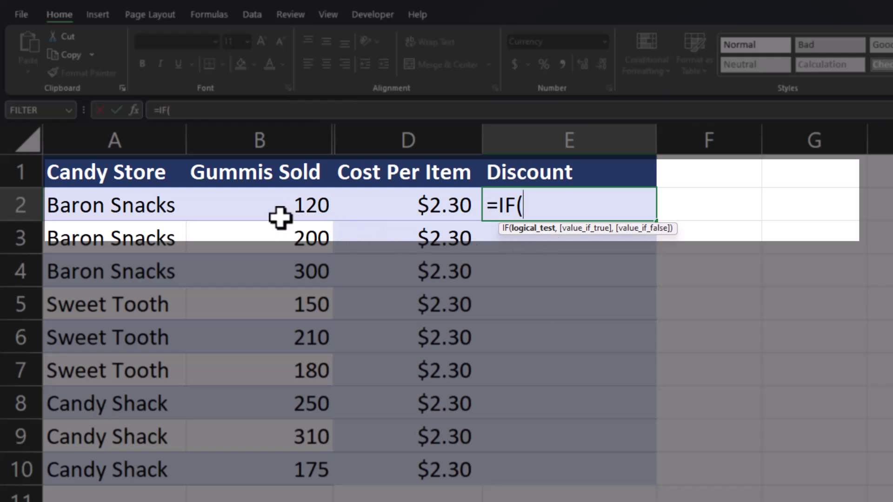
click(265, 209)
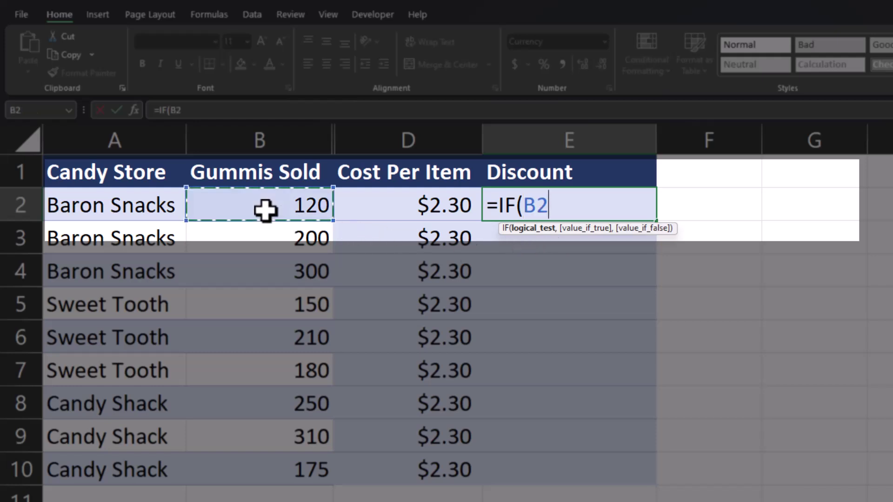
text(>=2)
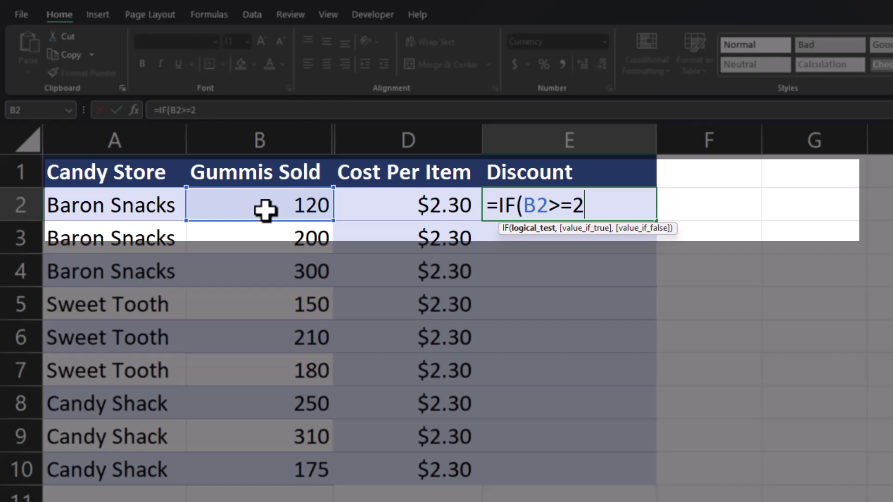
text(00,)
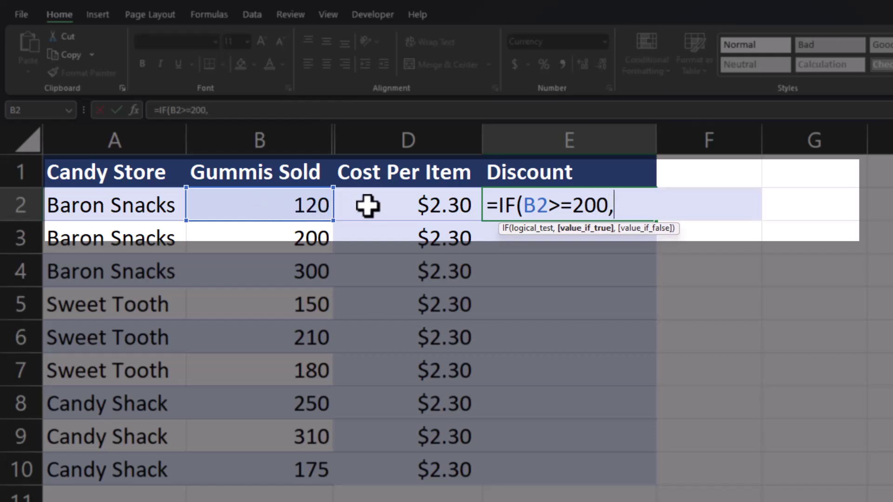
click(367, 206)
text(*)
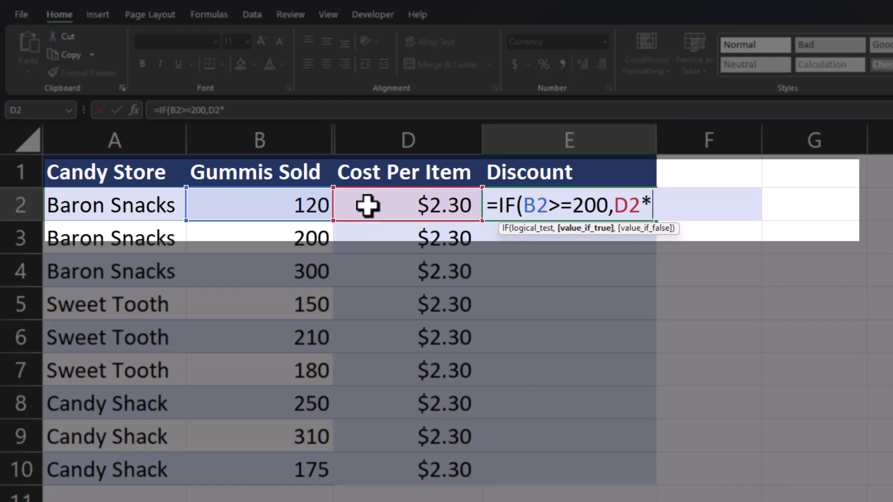
text(10%)
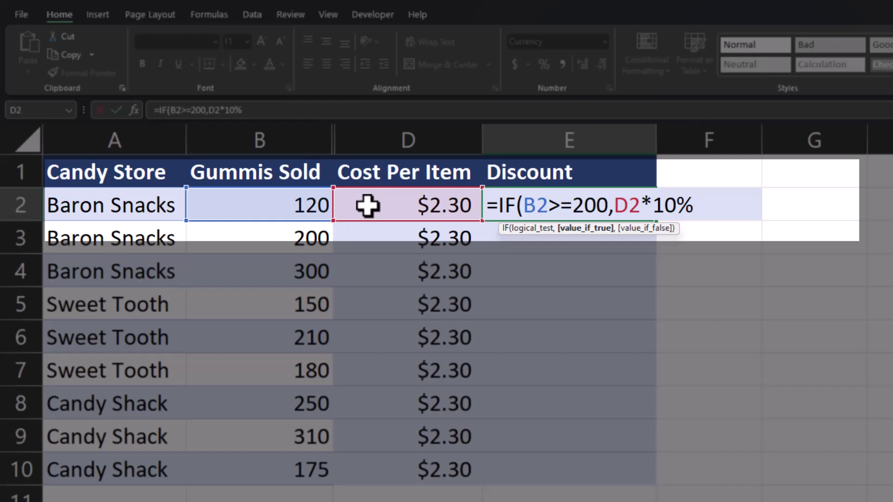
text(,)
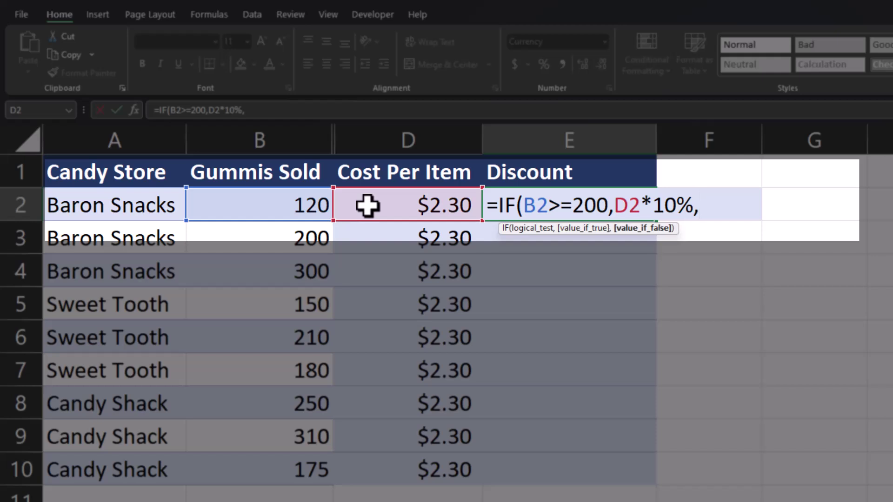
click(367, 205)
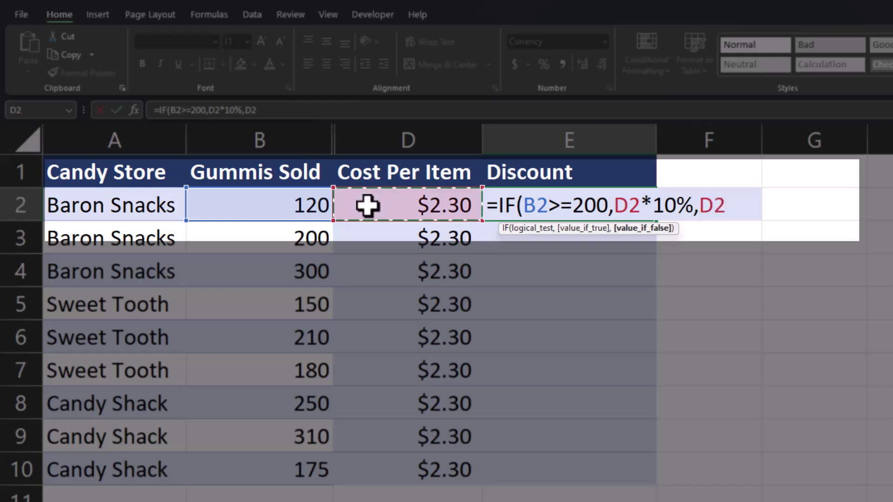
text(*)
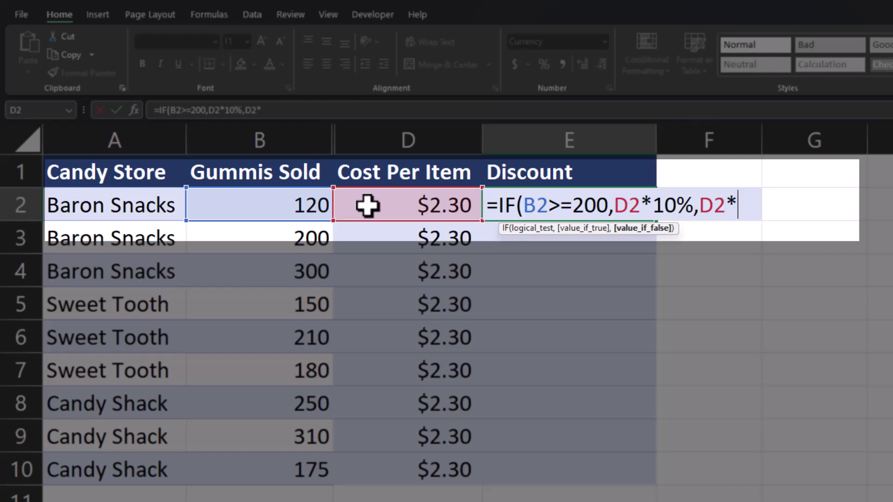
text(3%))
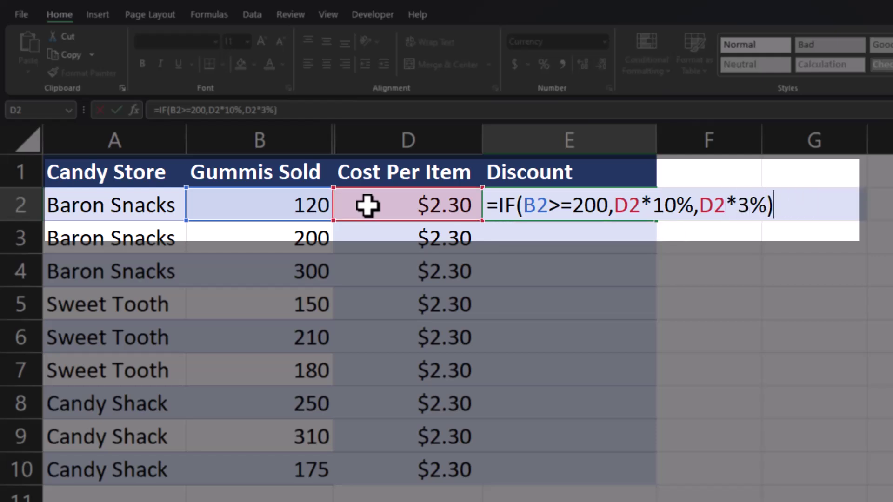
key(Return)
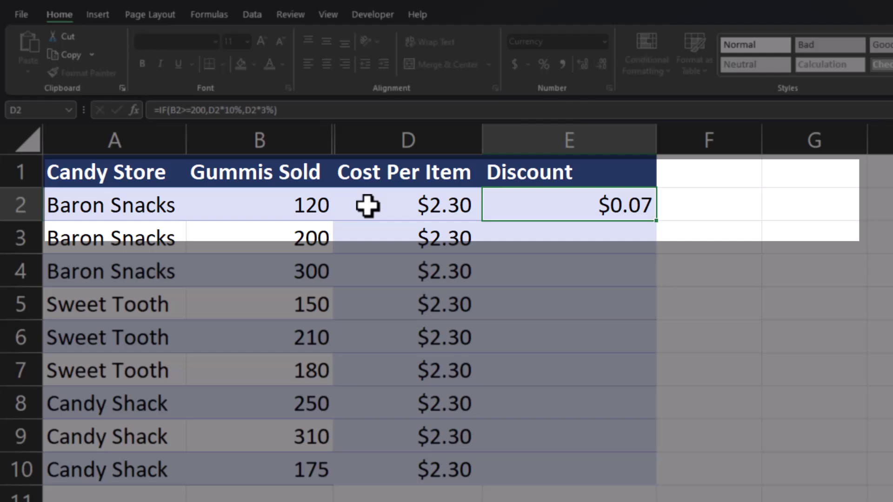
Fill the E2 formula down the Discount column through row 10.
key(Up)
double_click(657, 222)
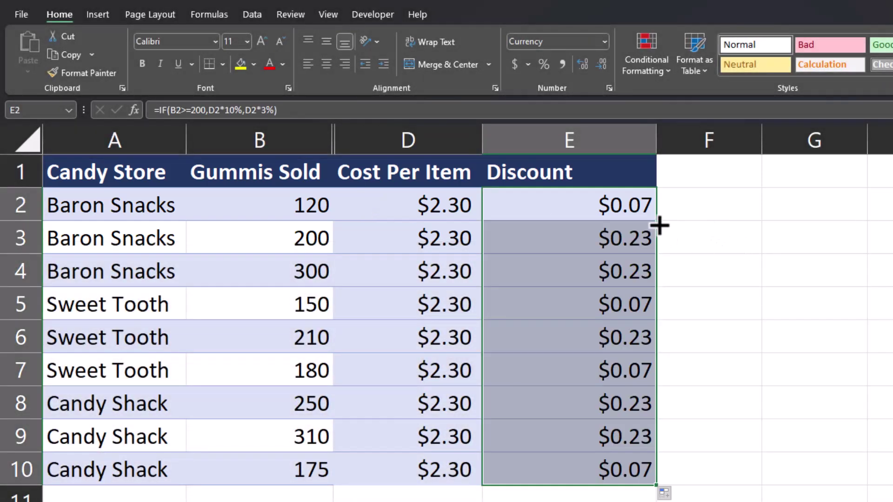
click(692, 209)
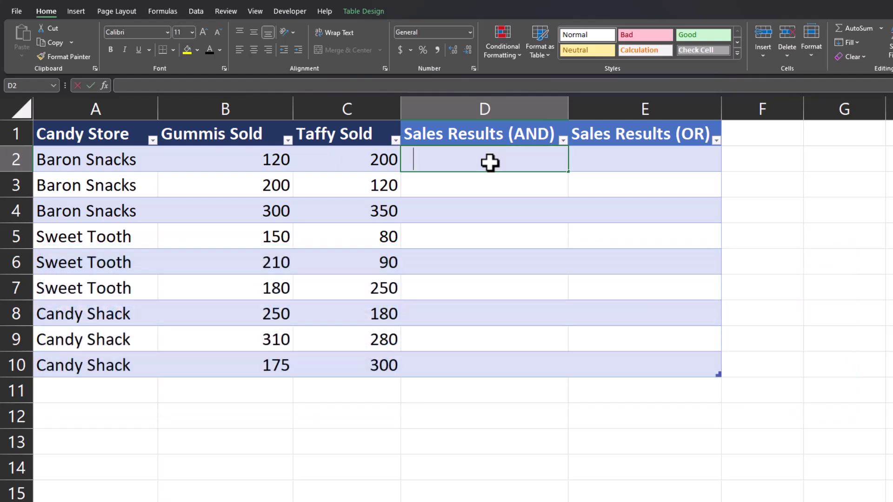
Start an IF formula in D2 with an AND test requiring both Gummis Sold >=200 and Taffy Sold >=200 in that row.
text(=if)
key(Tab)
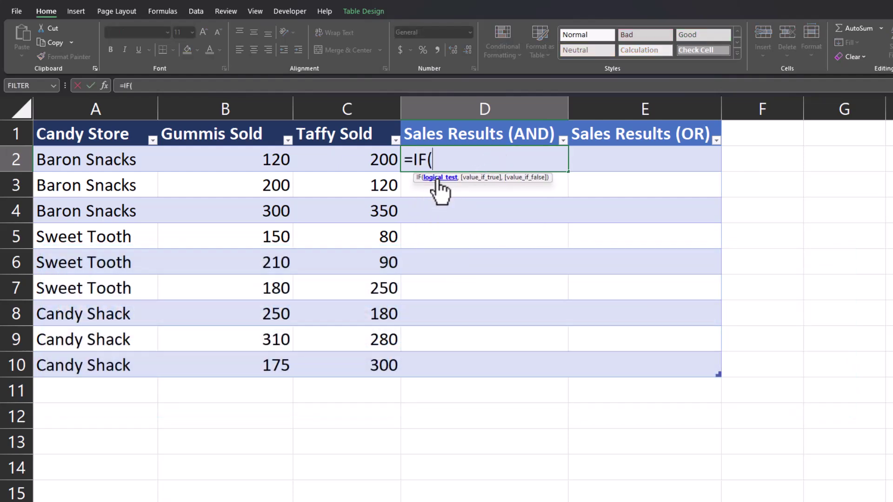
text(and)
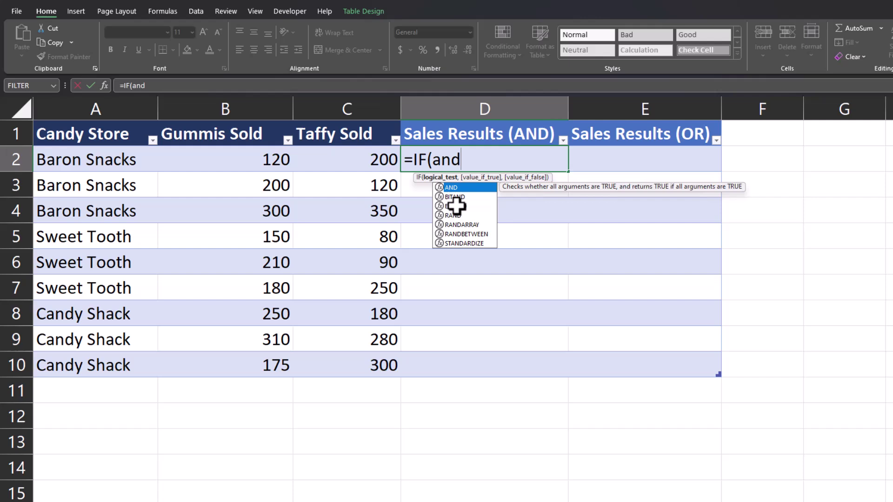
double_click(473, 189)
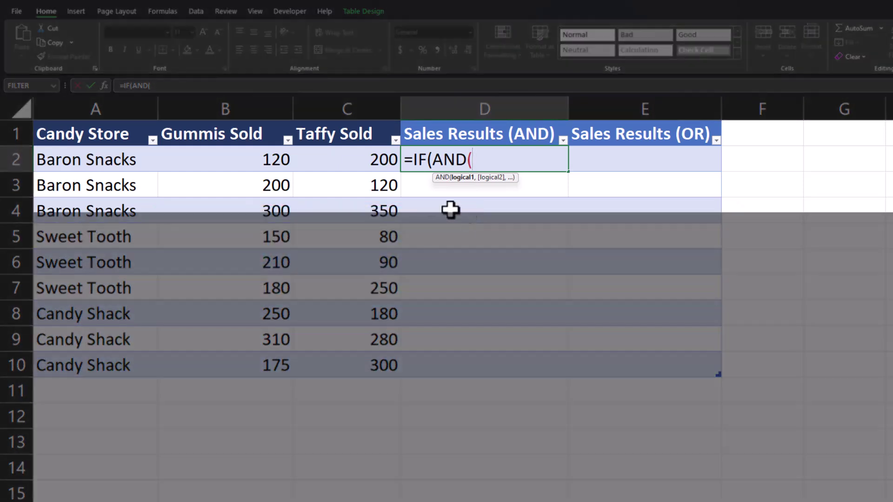
click(239, 166)
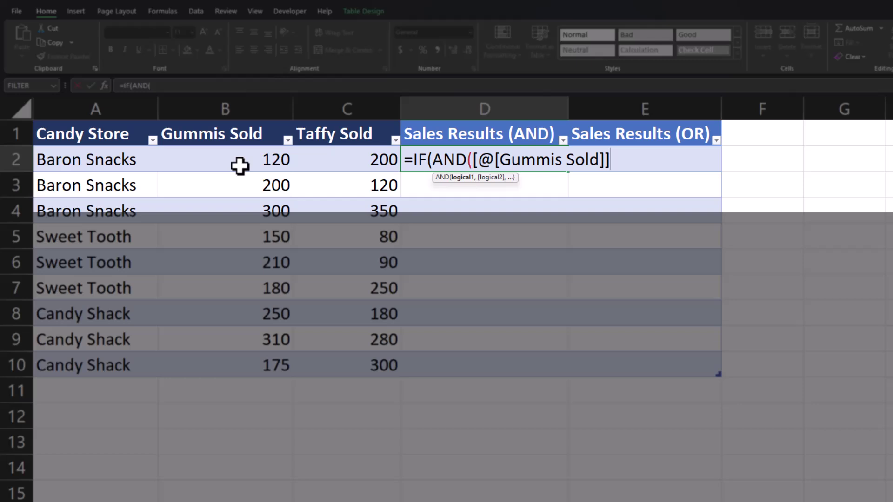
text(>=200)
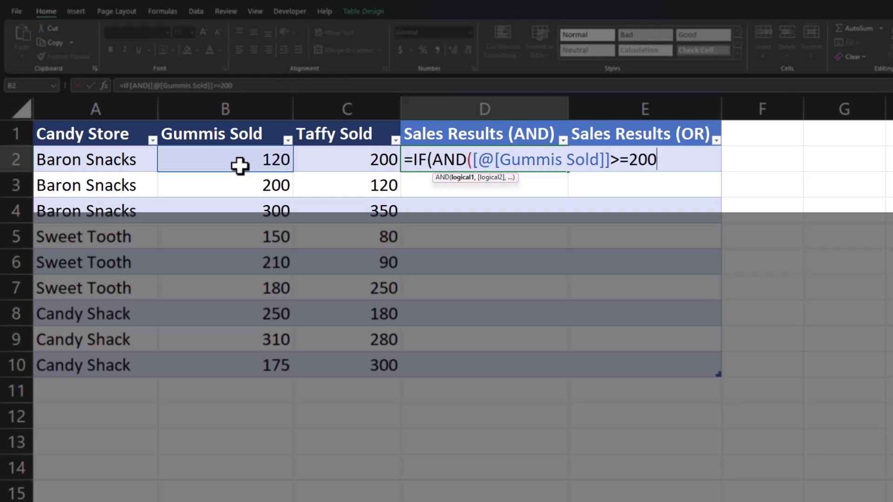
text(,)
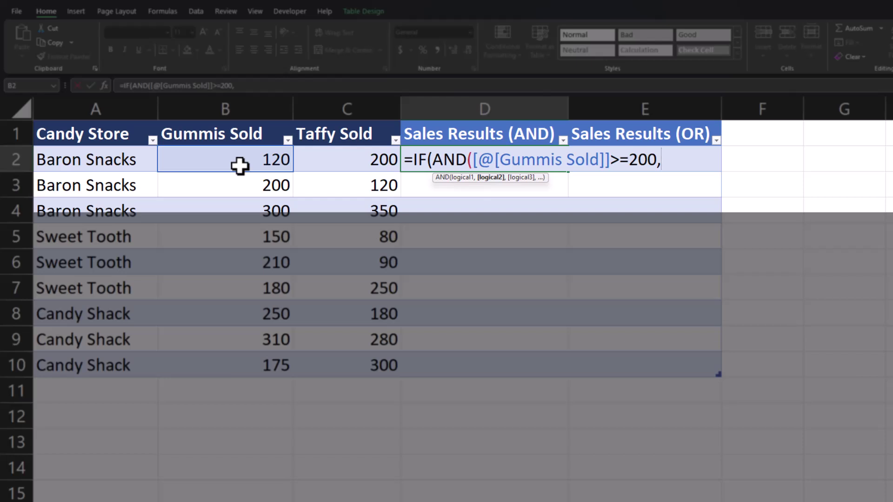
click(304, 164)
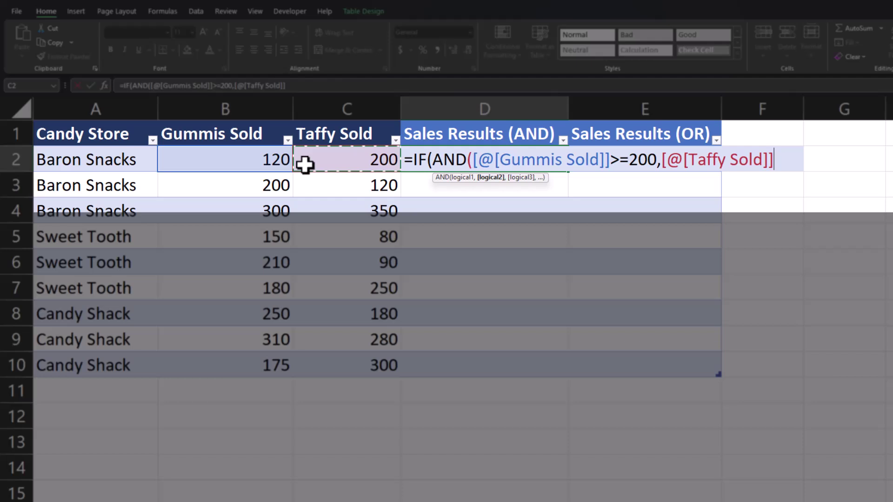
text(>=2)
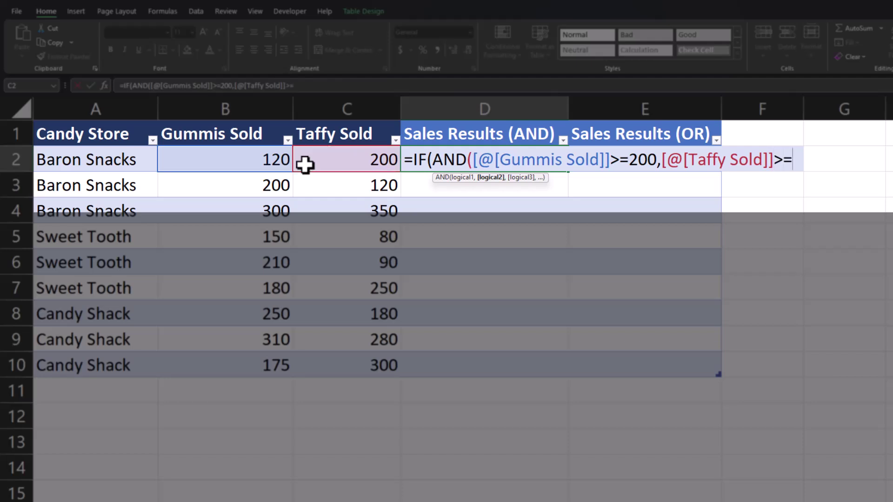
text(00)
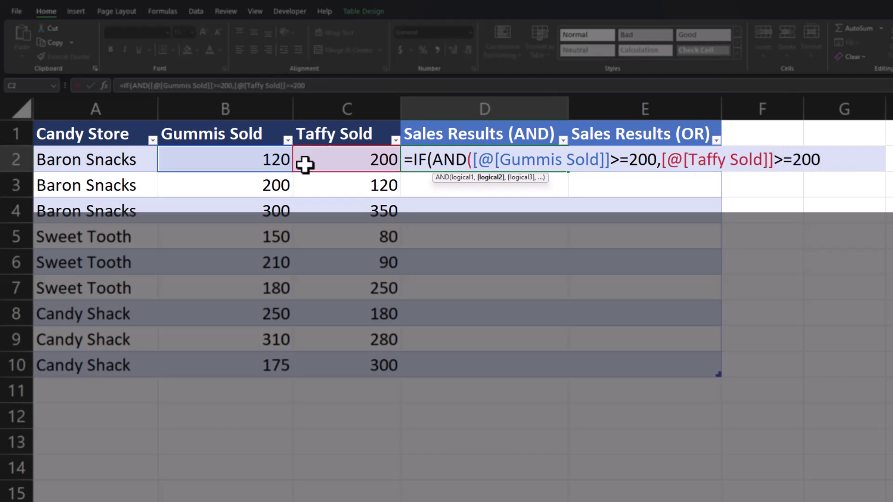
text())
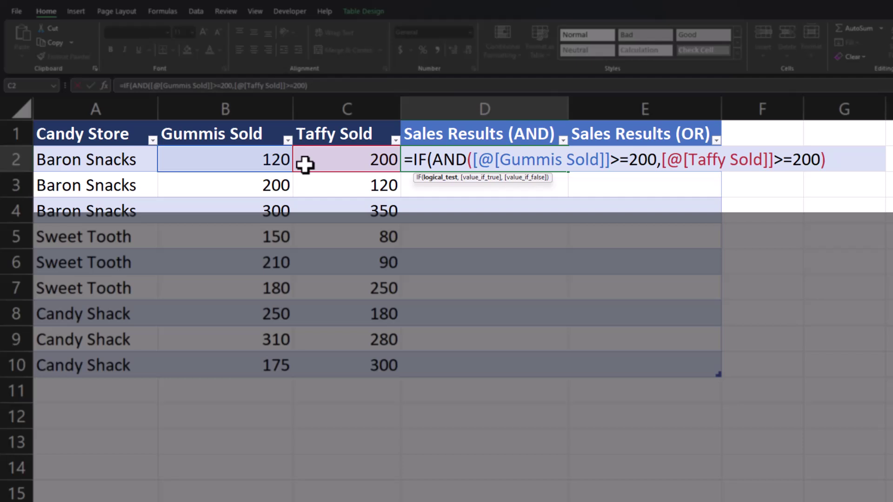
Complete the D2 formula to return "Good" when true and, on a new formula line, "Poor" when false.
text(,)
text("G)
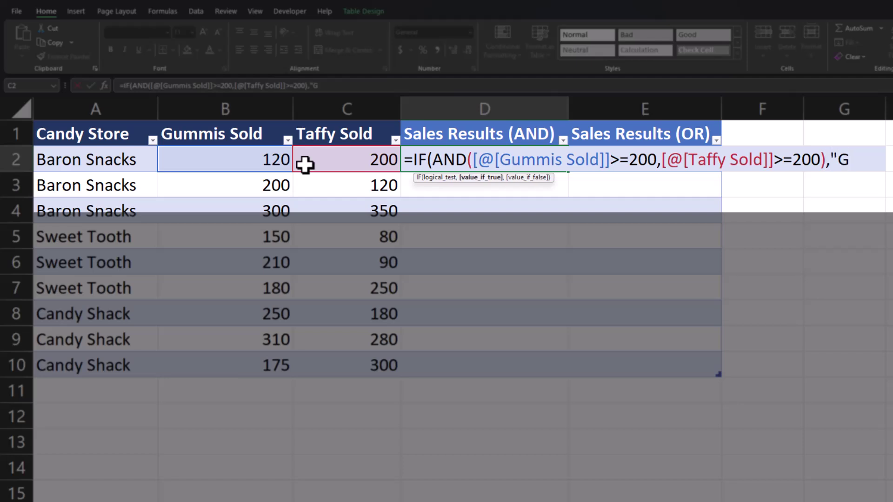
text(ood")
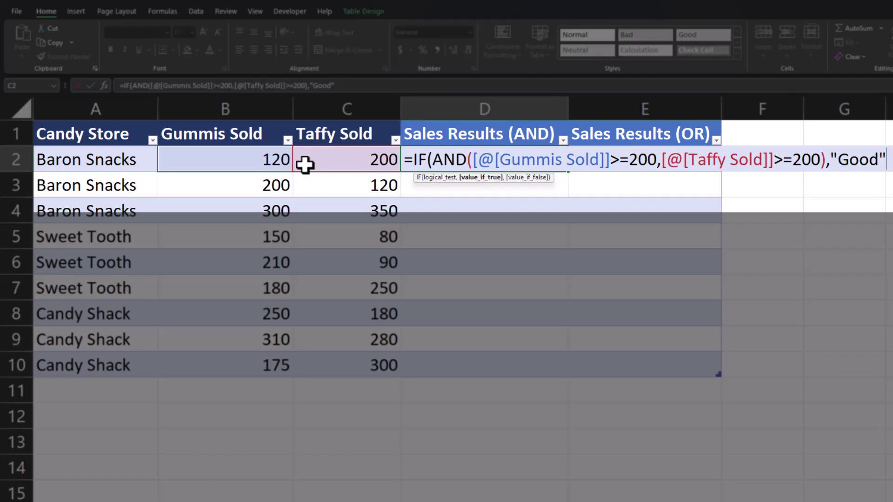
key(alt+Return)
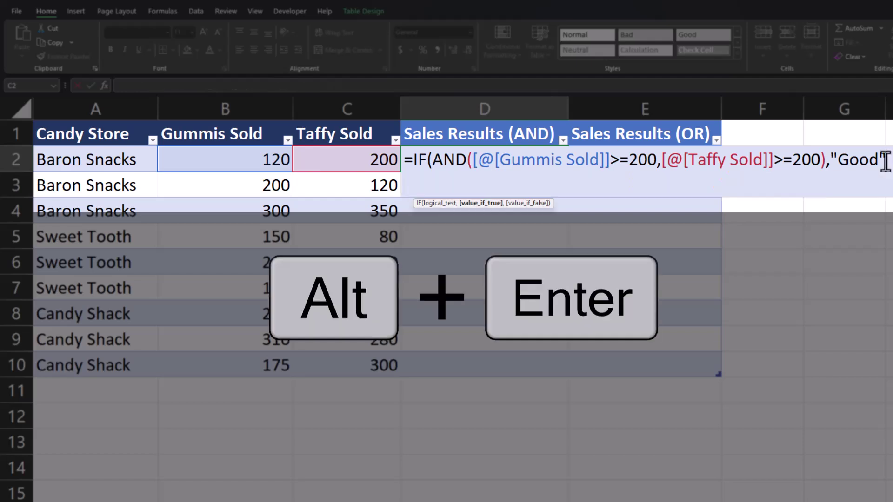
text(,"Poor)
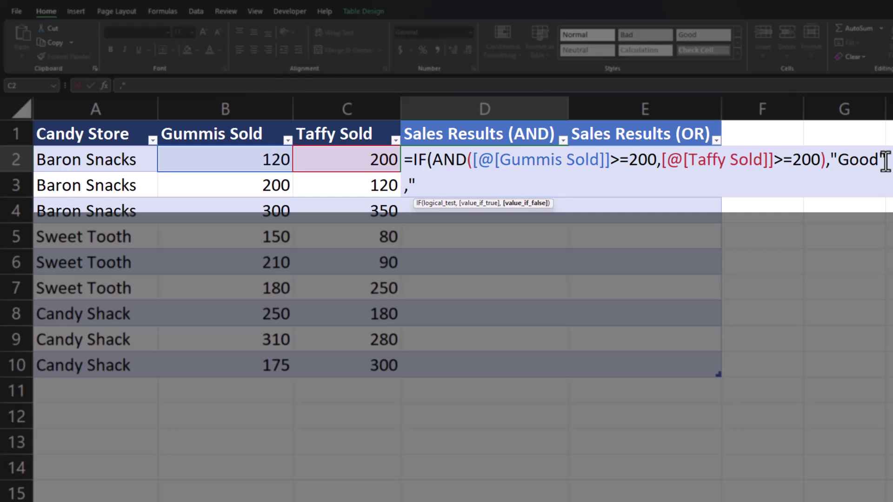
text("))
key(Return)
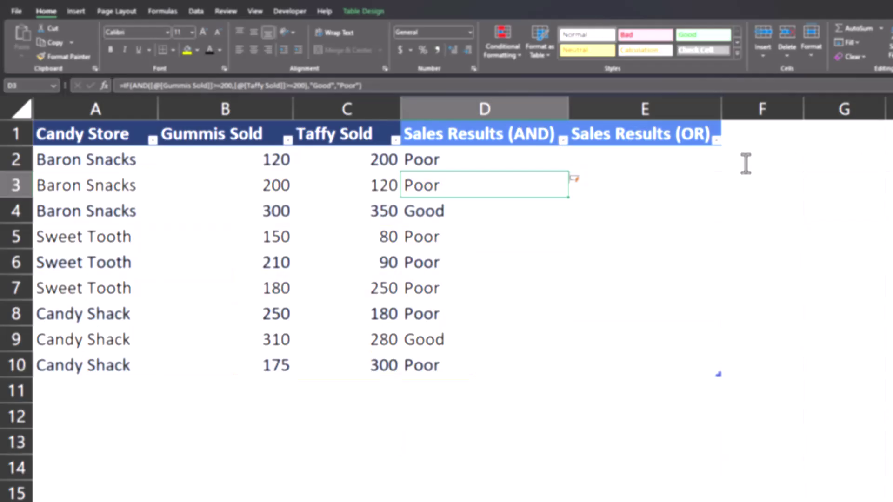
Start an IF formula in E2 with an OR test of Gummis Sold >=200 or, on a new formula line, Taffy Sold >=200.
click(606, 164)
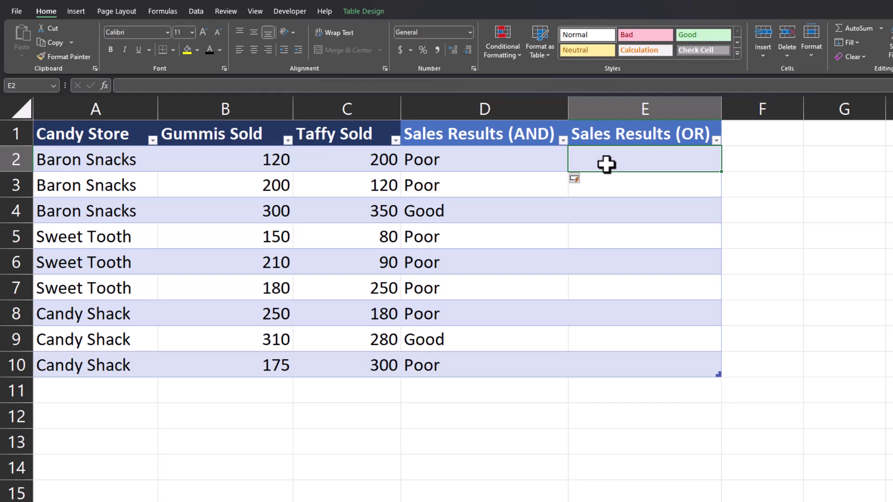
text(=if)
double_click(609, 177)
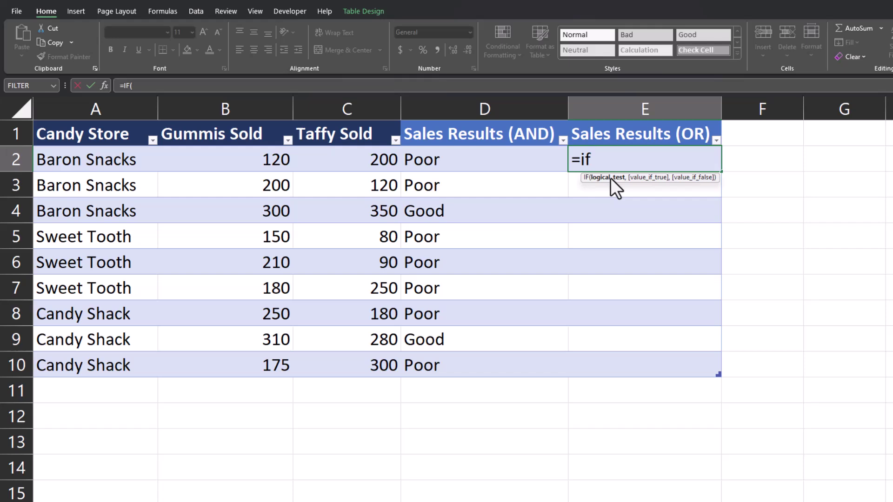
text(or)
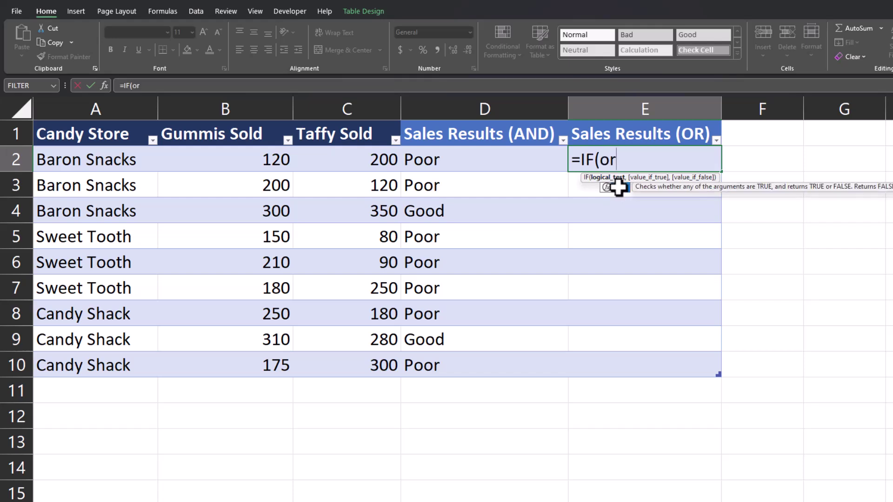
double_click(618, 188)
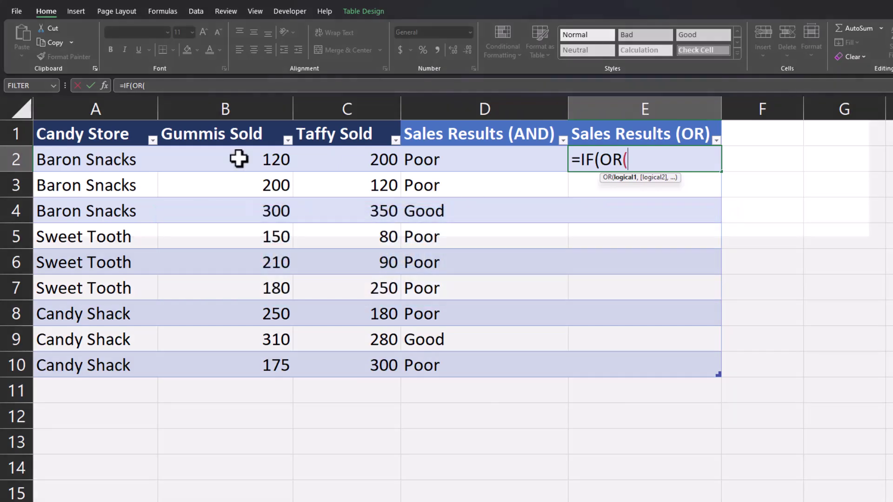
click(238, 159)
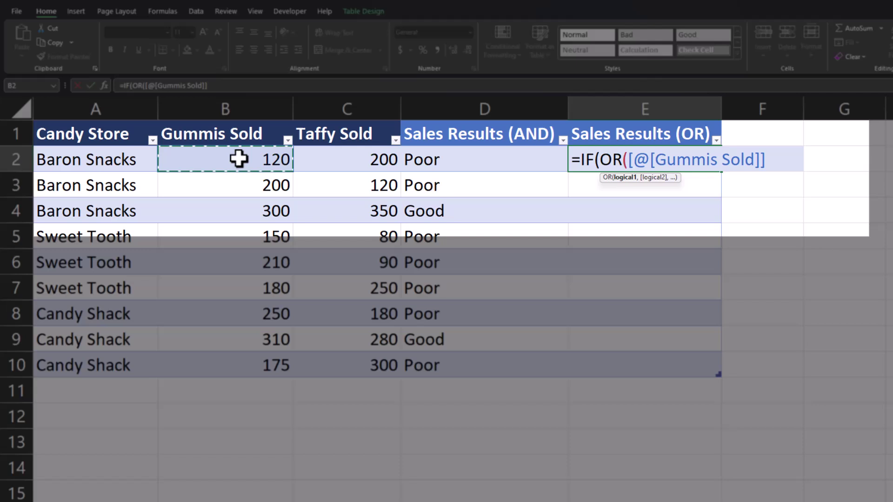
text(>=)
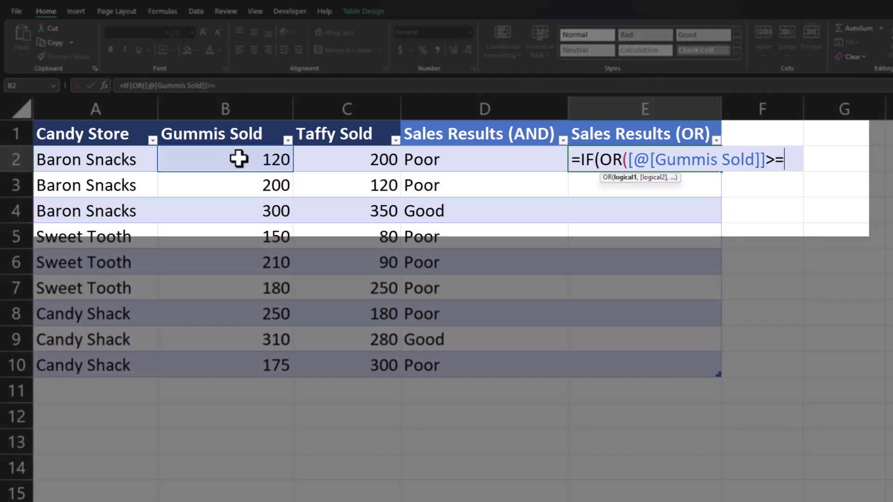
text(200)
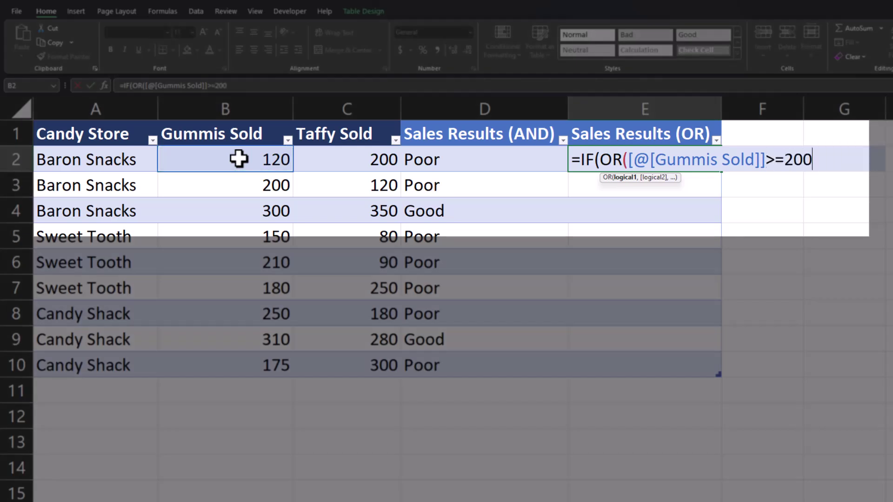
key(alt+Return)
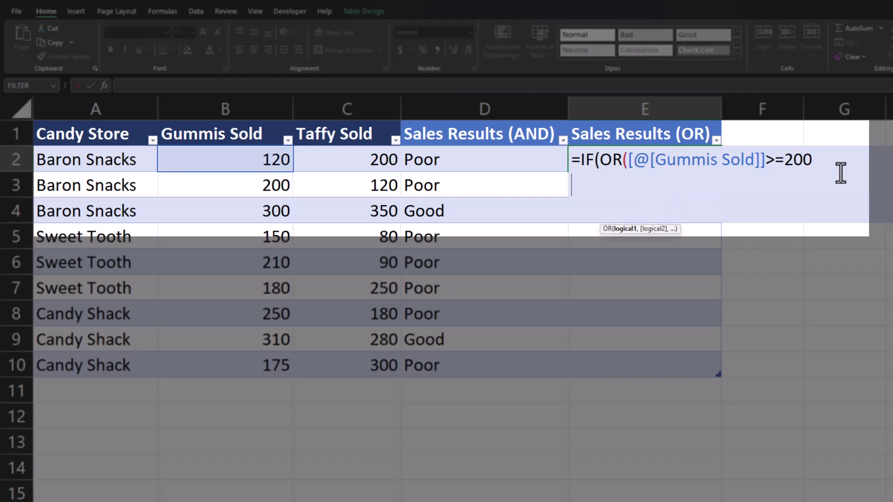
text(,)
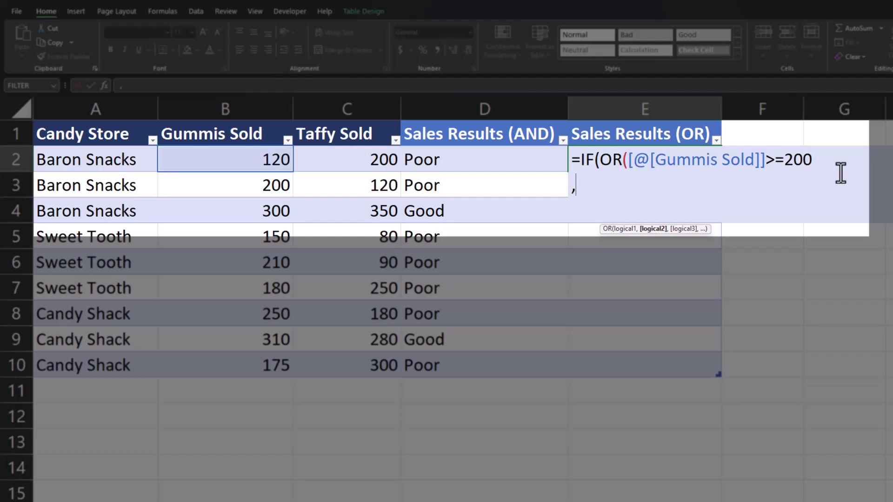
click(352, 160)
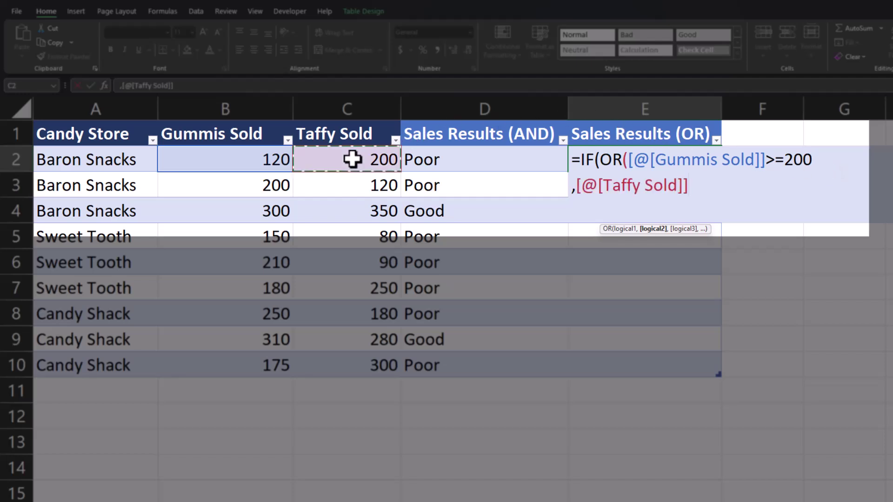
text(>=200)
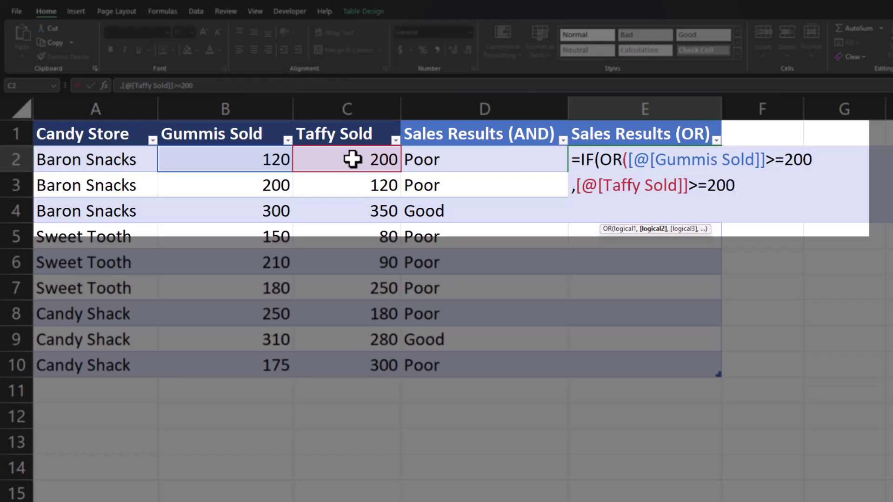
text())
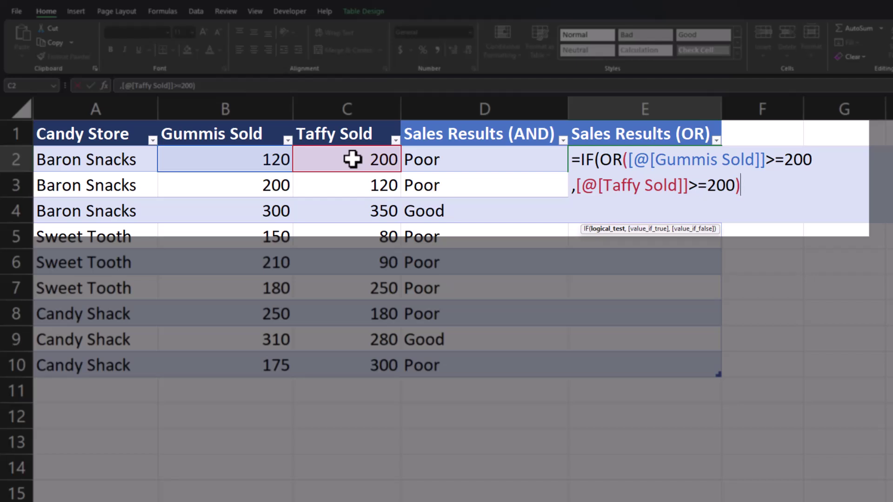
Complete the E2 formula to return "Good" when the OR test is true and "Poor" when false.
text(,"Good")
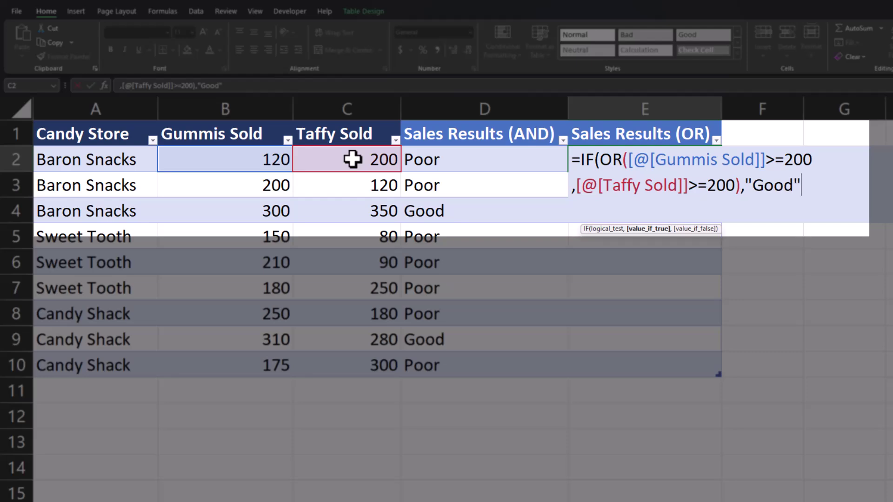
text(,"Poor")
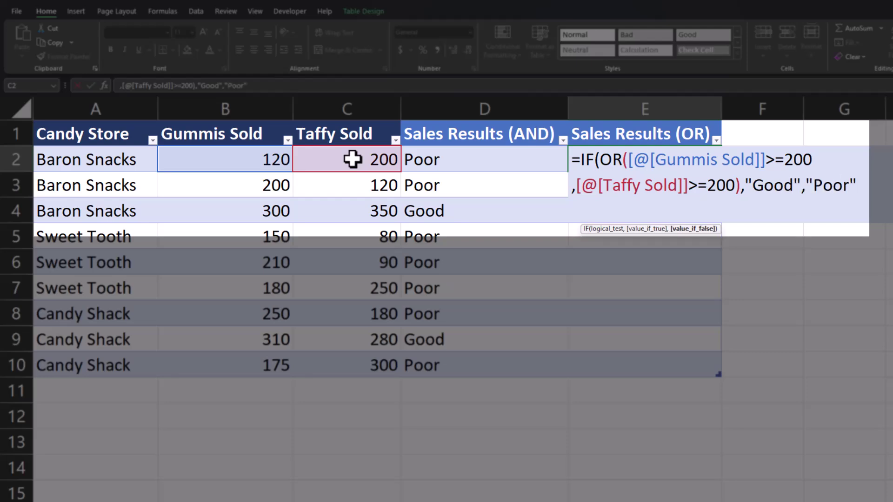
text())
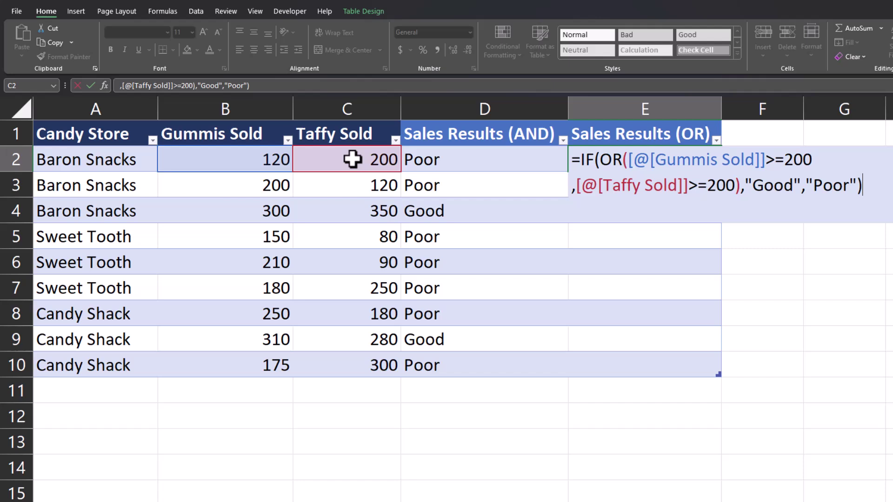
key(Return)
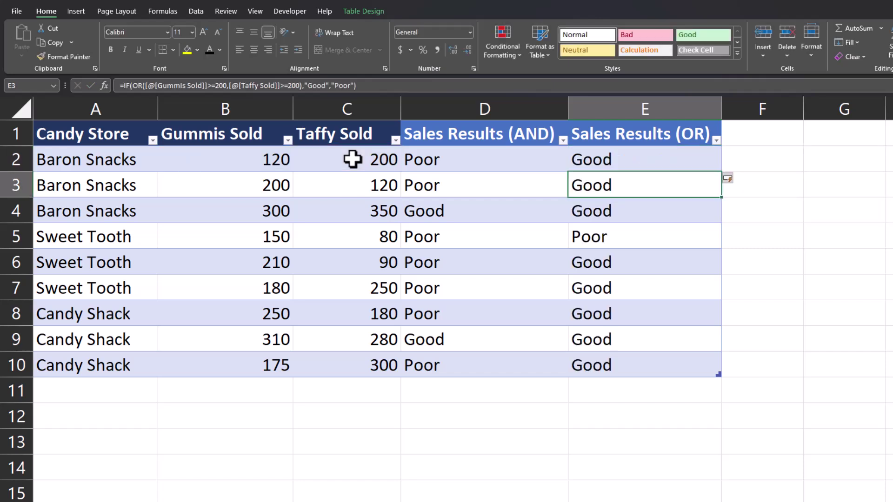
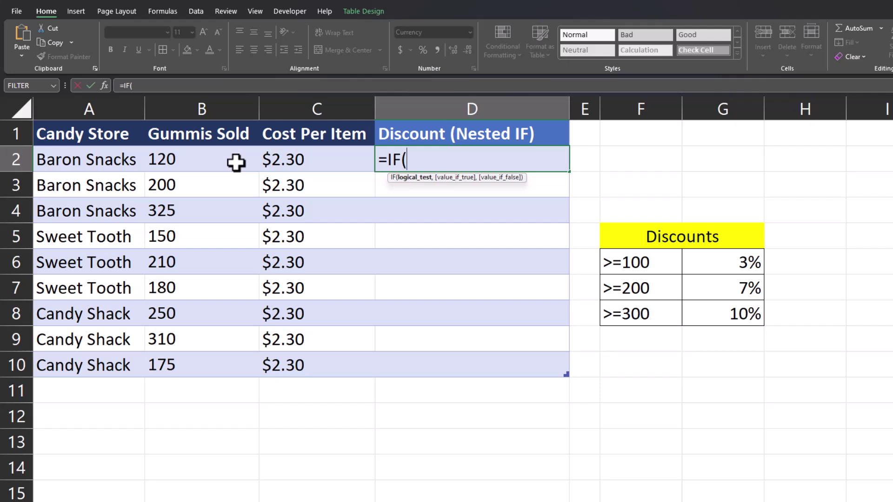
In D2's IF formula, test that row's Gummis Sold >=300 and return its Cost Per Item *10% when true.
text(>=)
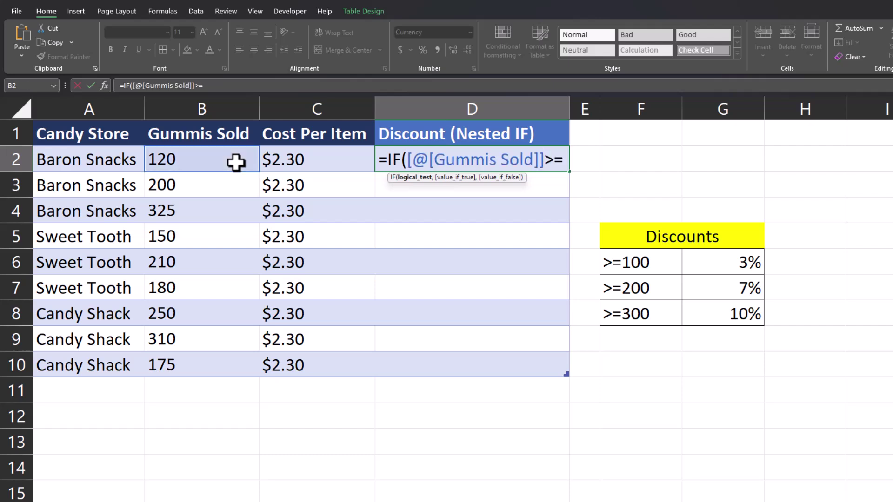
text(300)
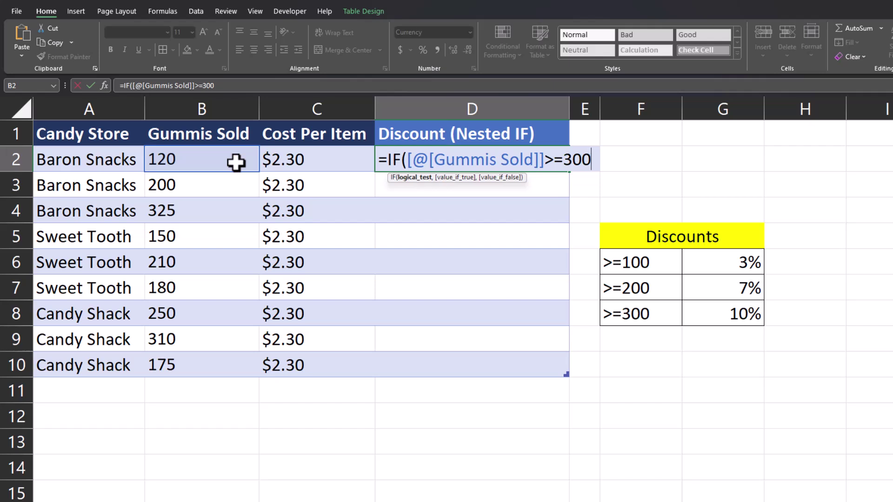
text(,)
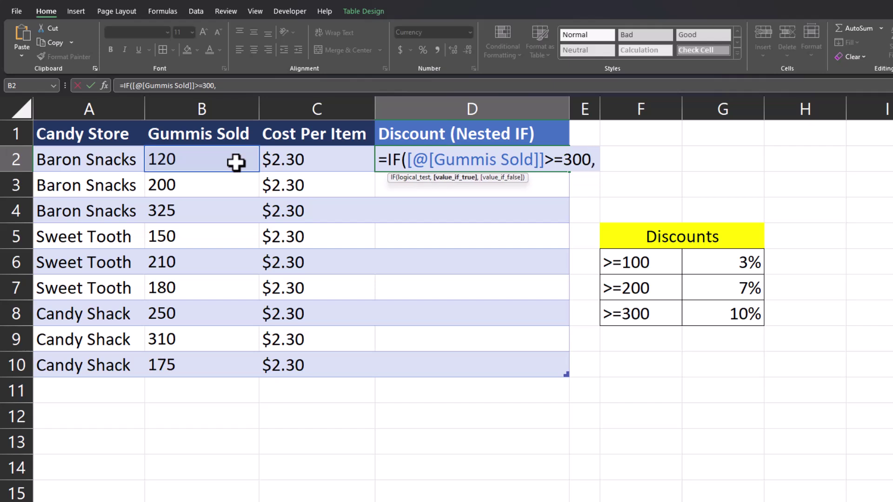
click(329, 161)
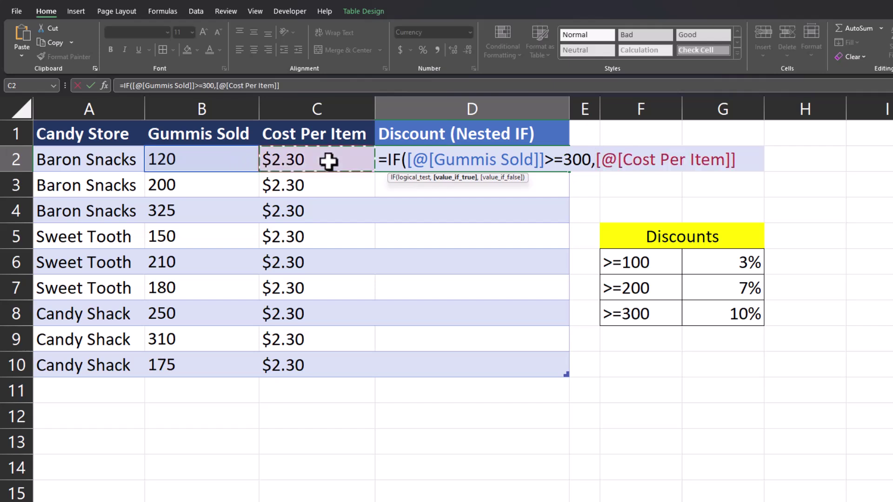
text(*)
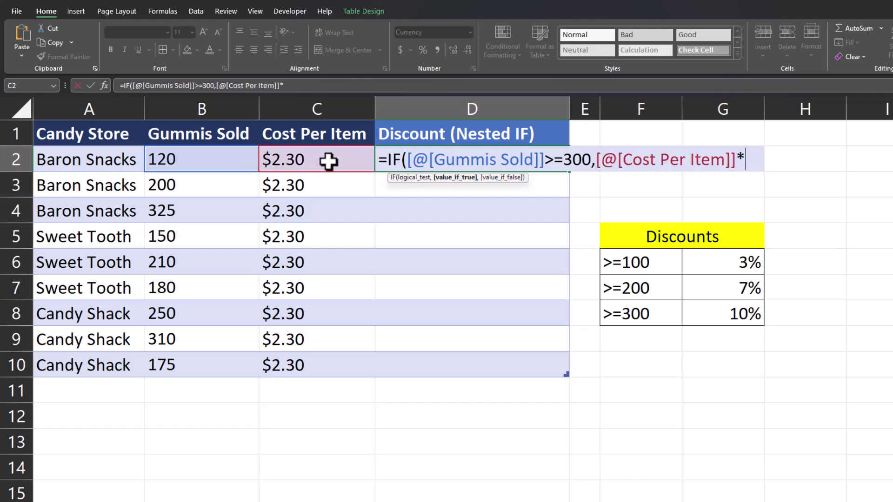
text(10%)
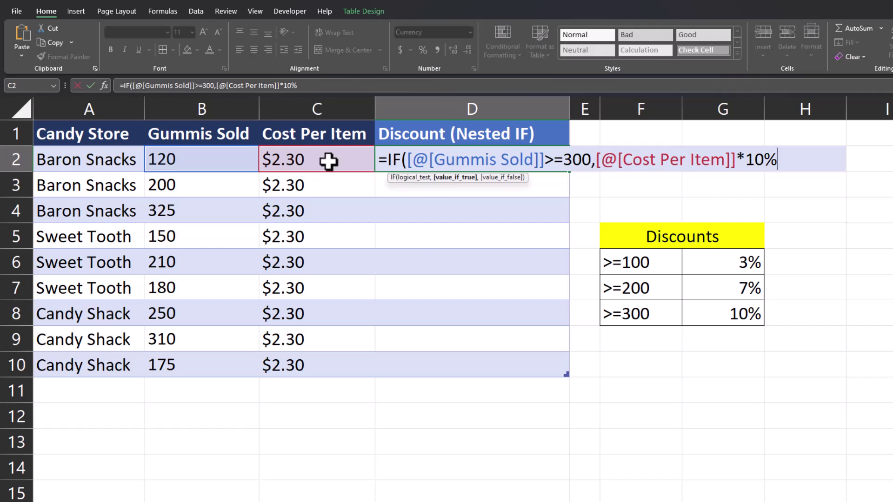
On a new formula line in D2, nest an IF testing Gummis Sold >=200 that returns Cost Per Item *7%.
key(alt+Return)
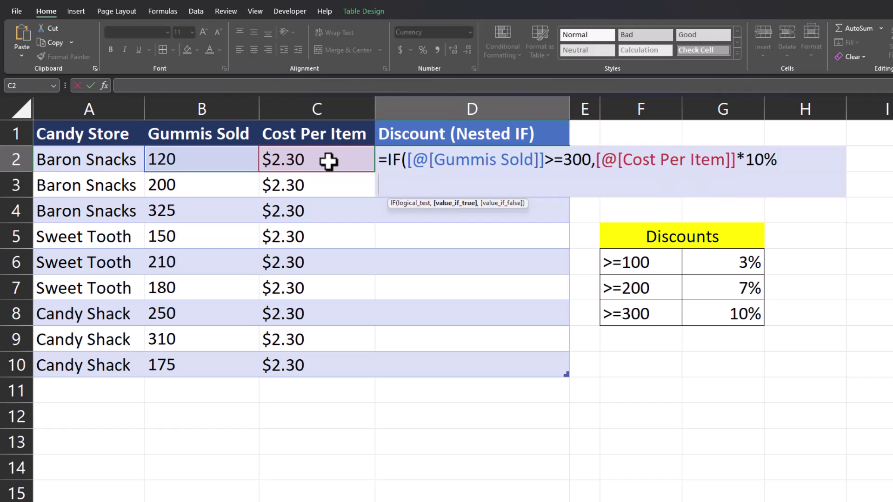
text(,)
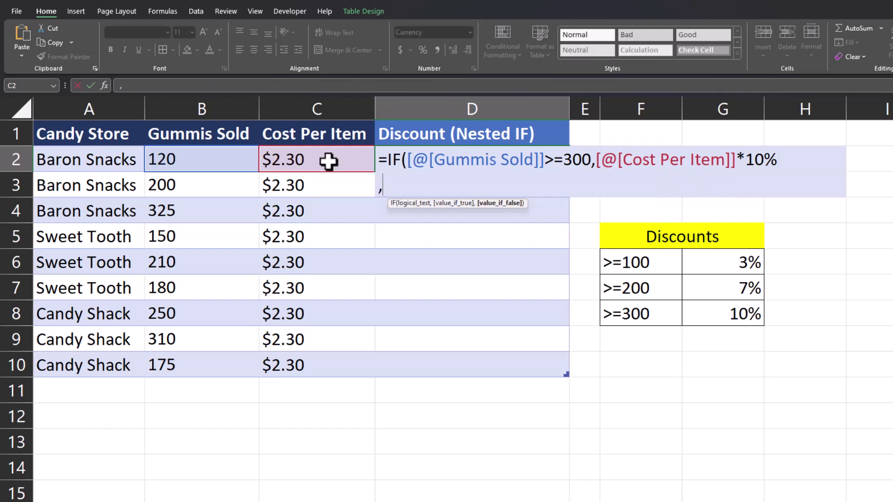
text(if)
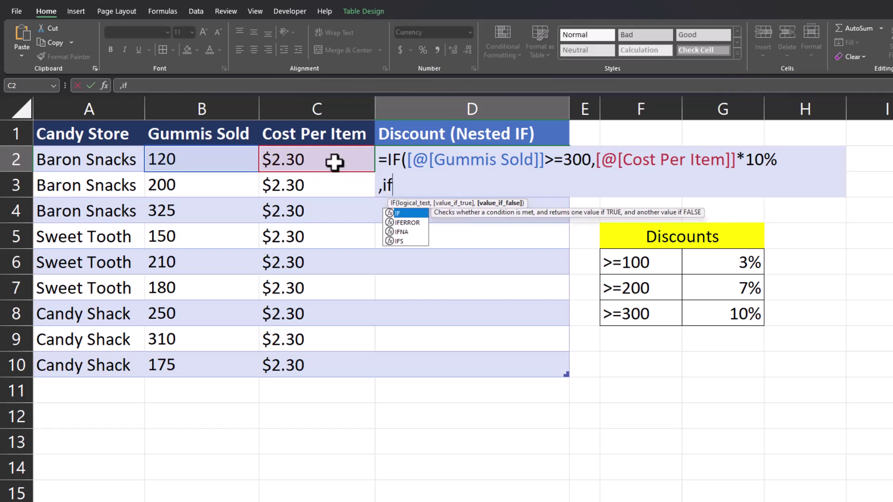
key(Tab)
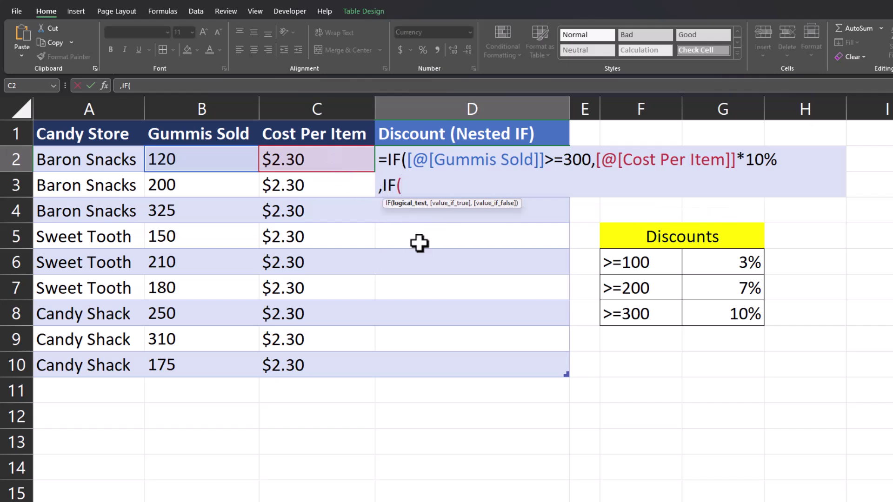
click(241, 159)
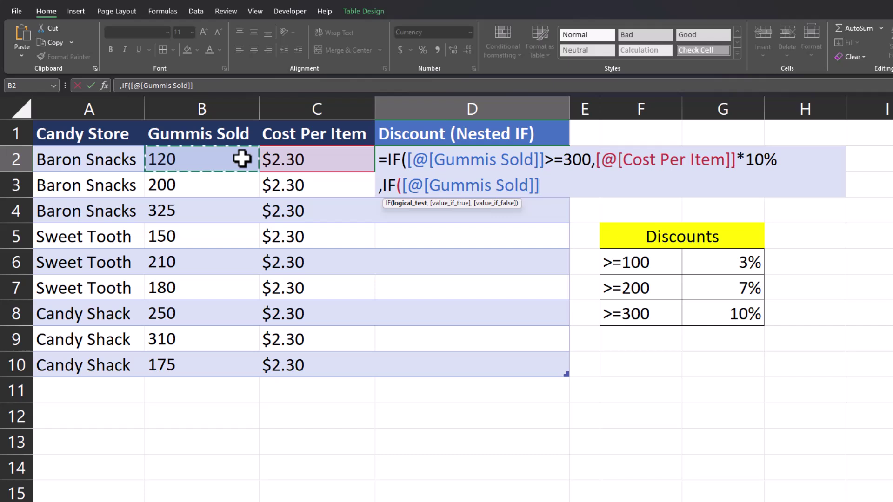
text(>=200,)
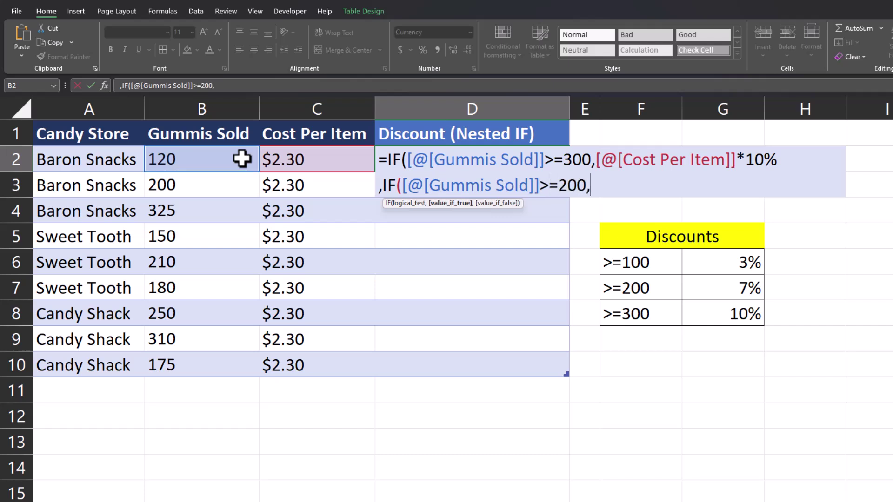
click(326, 159)
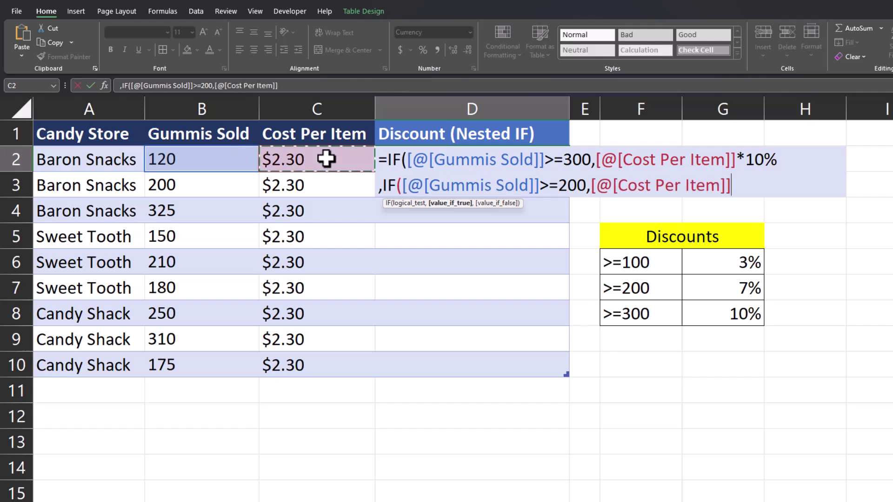
text(*7%)
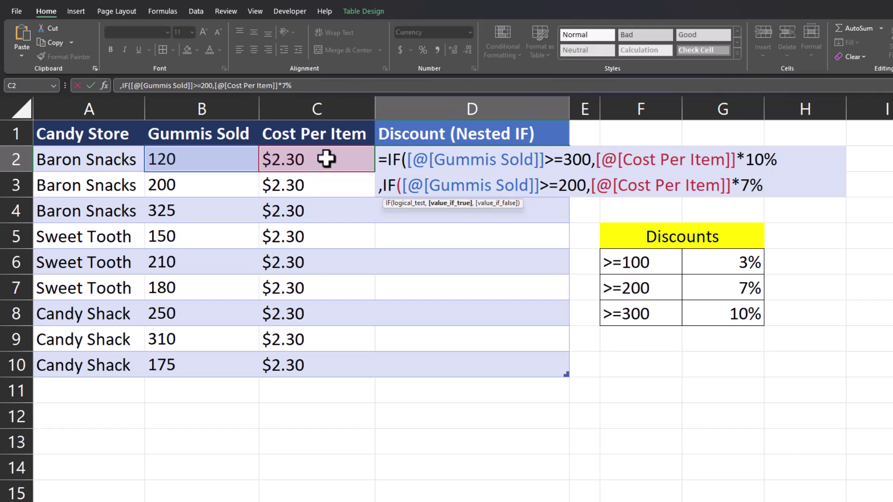
On a third formula line in D2, nest an IF returning Cost Per Item *3% for Gummis Sold >=100, and enter the completed formula.
key(alt+Return)
text(,)
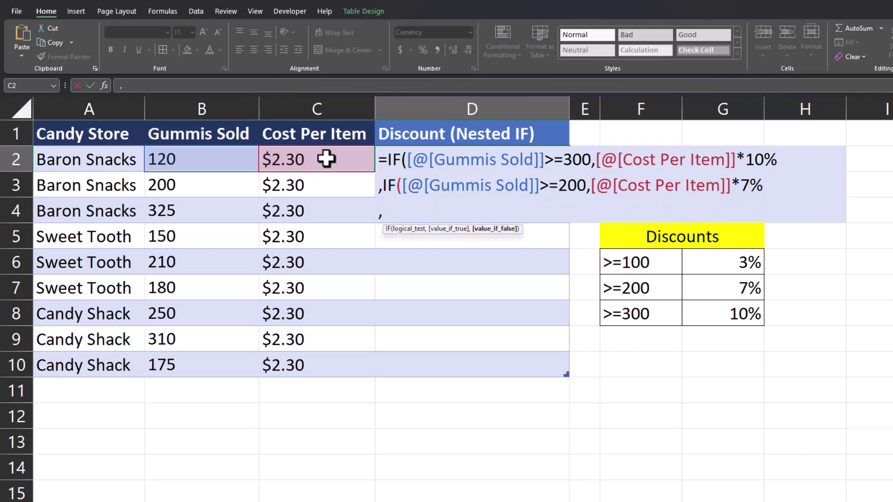
text(if)
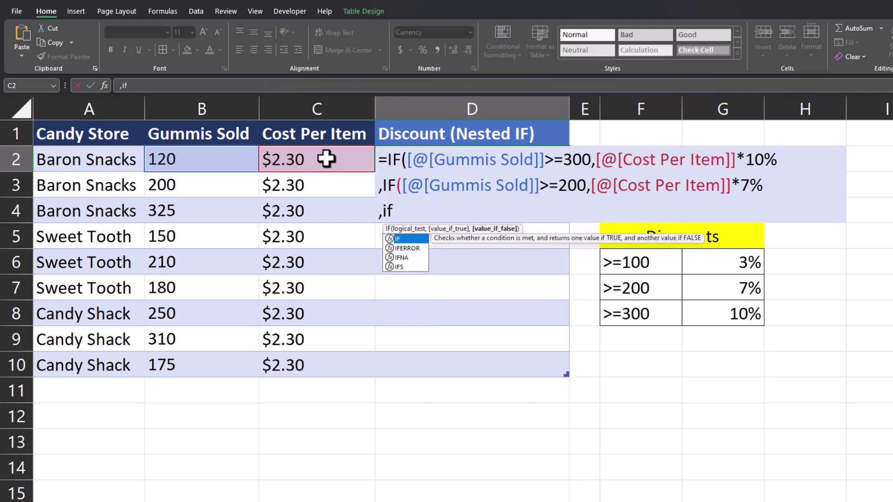
double_click(412, 236)
click(238, 166)
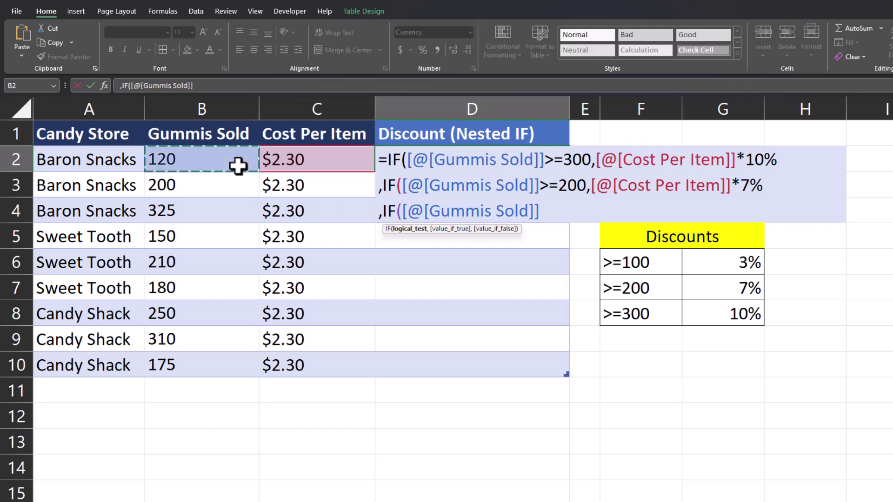
text(>=)
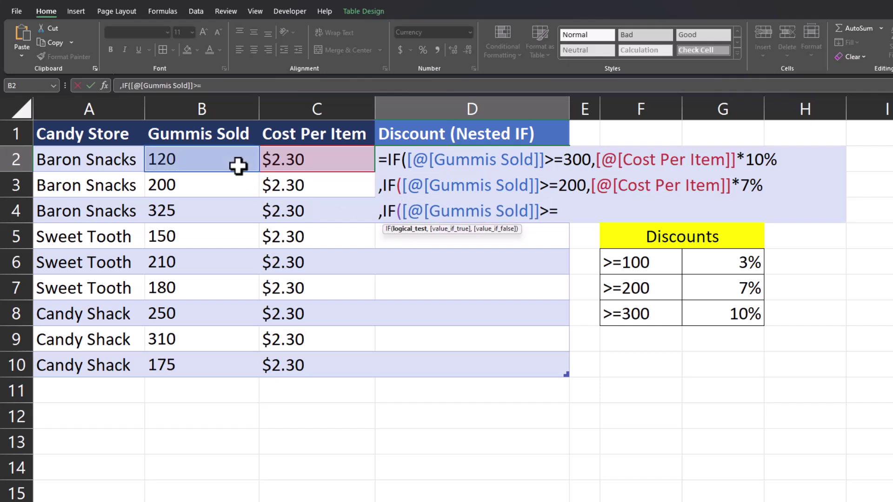
text(100,)
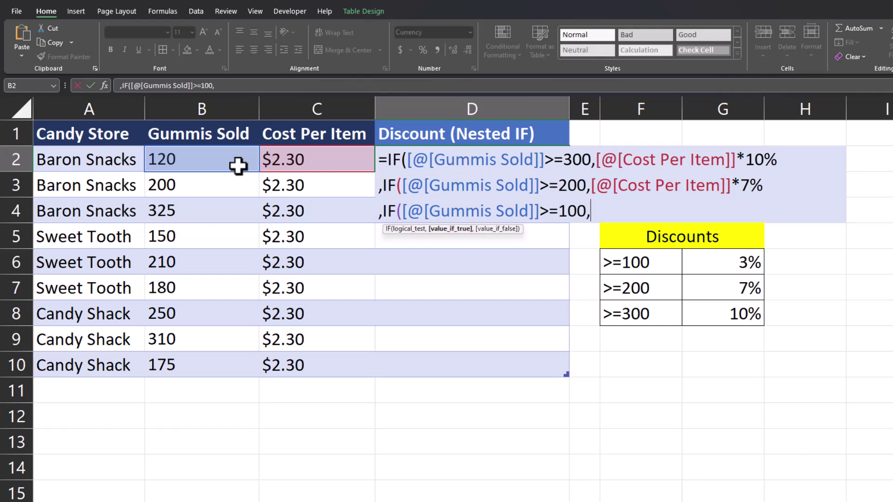
click(309, 163)
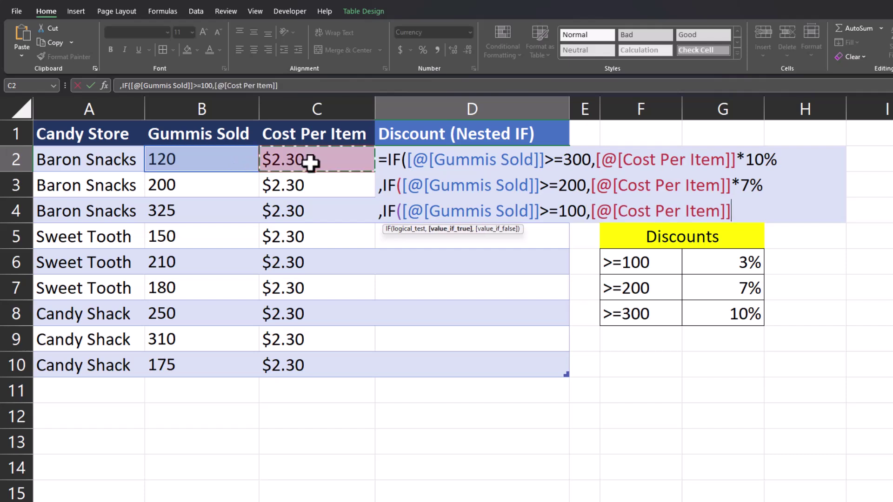
text(*3%)
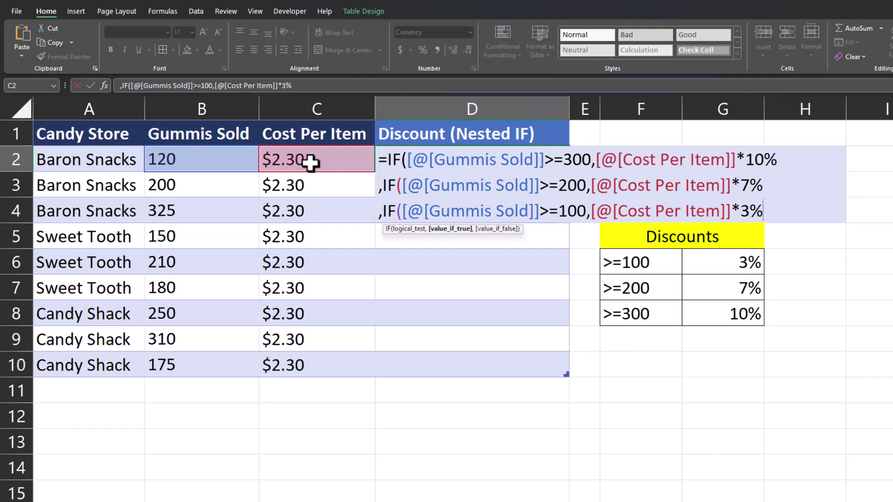
text())))
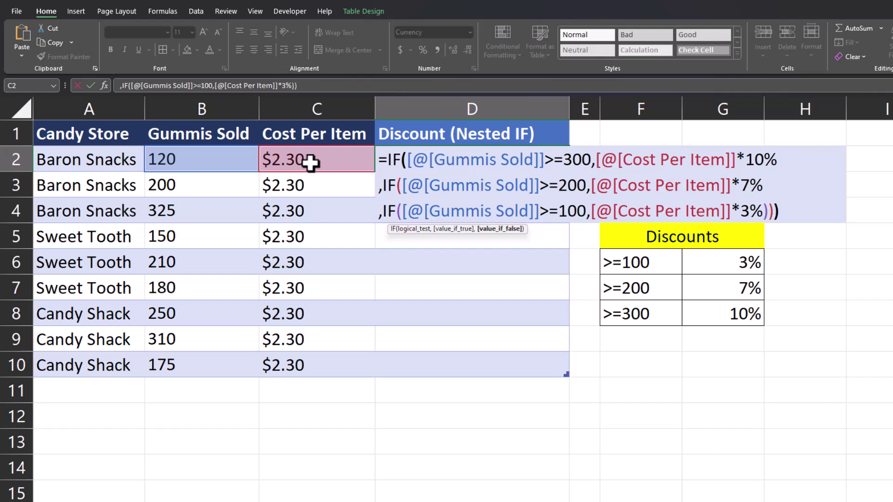
key(Return)
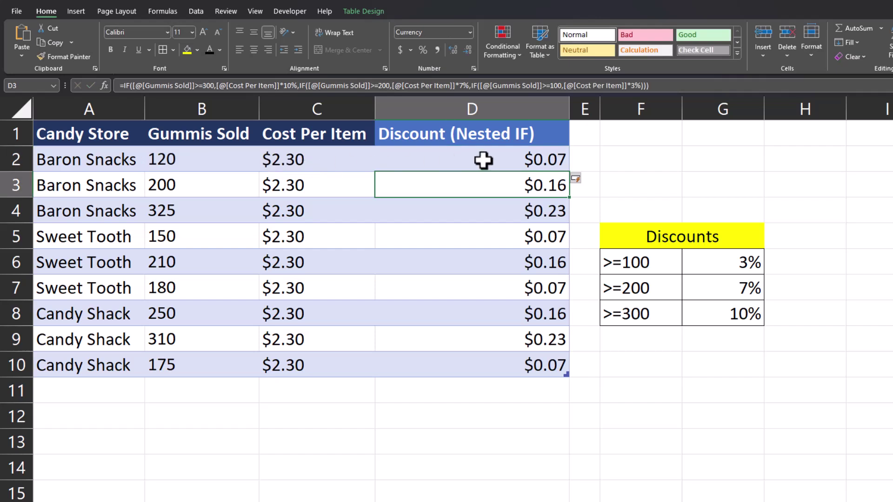
click(656, 158)
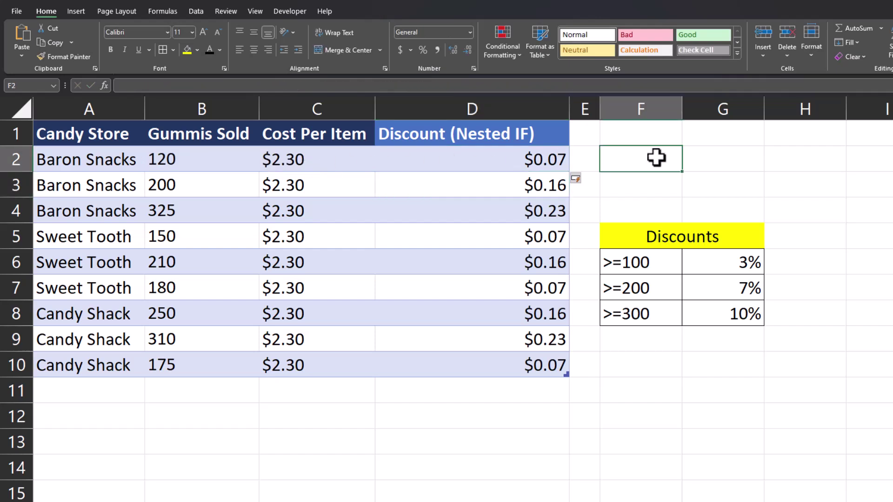